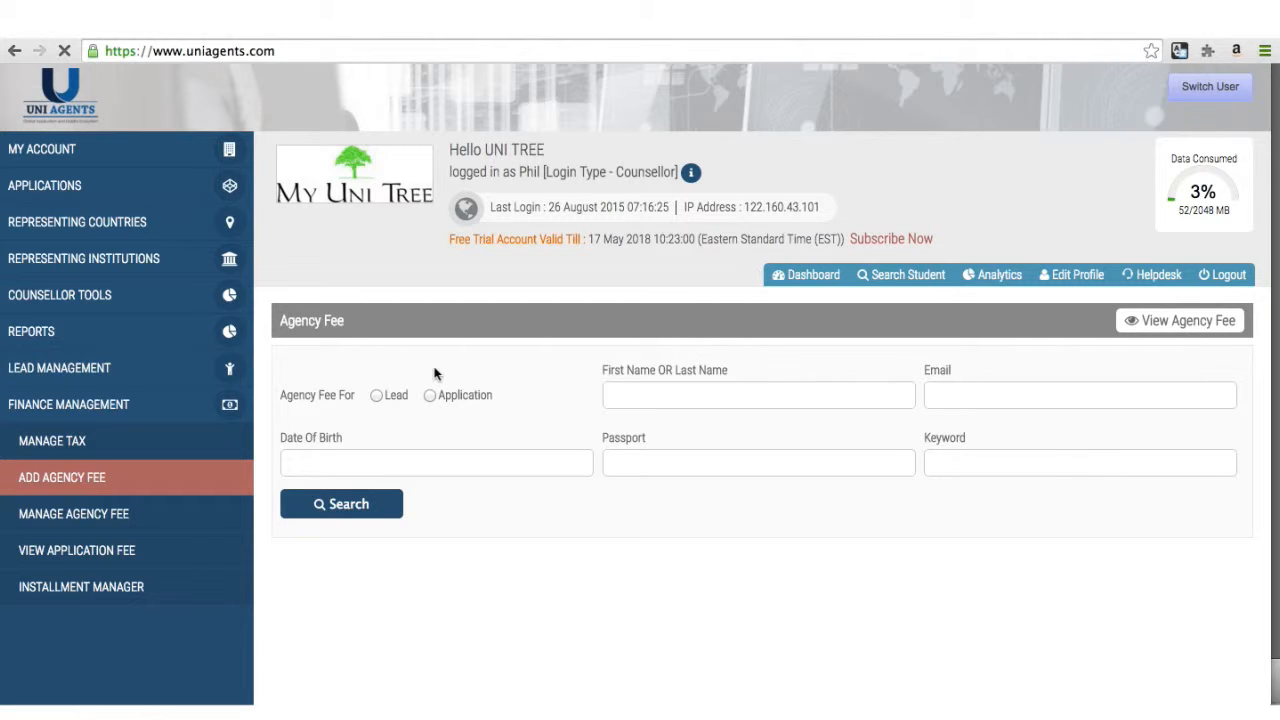
Step: Search the leads by the student's first name for the agency fee and select the matching lead from Austria
{"action": "left_click", "coordinate": [376, 395]}
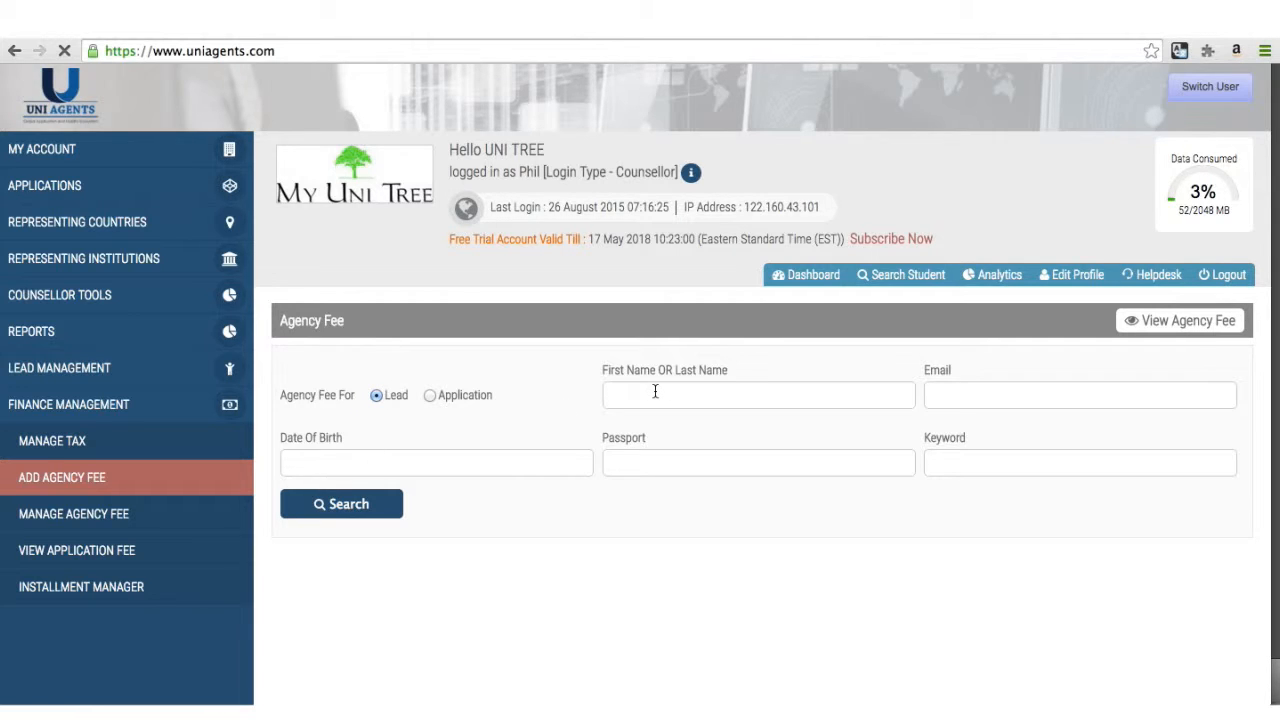
{"action": "type", "text": "neha"}
{"action": "left_click", "coordinate": [376, 503]}
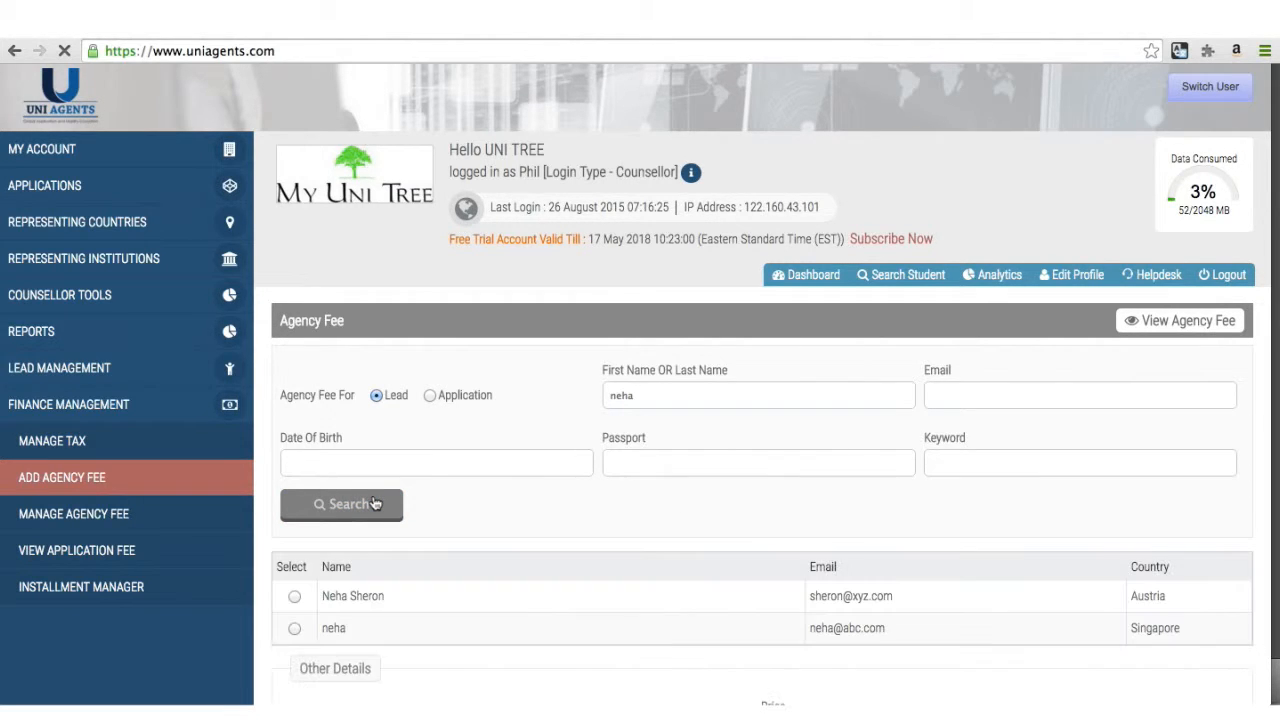
{"action": "scroll", "coordinate": [500, 551], "scroll_direction": "down", "scroll_amount": 3}
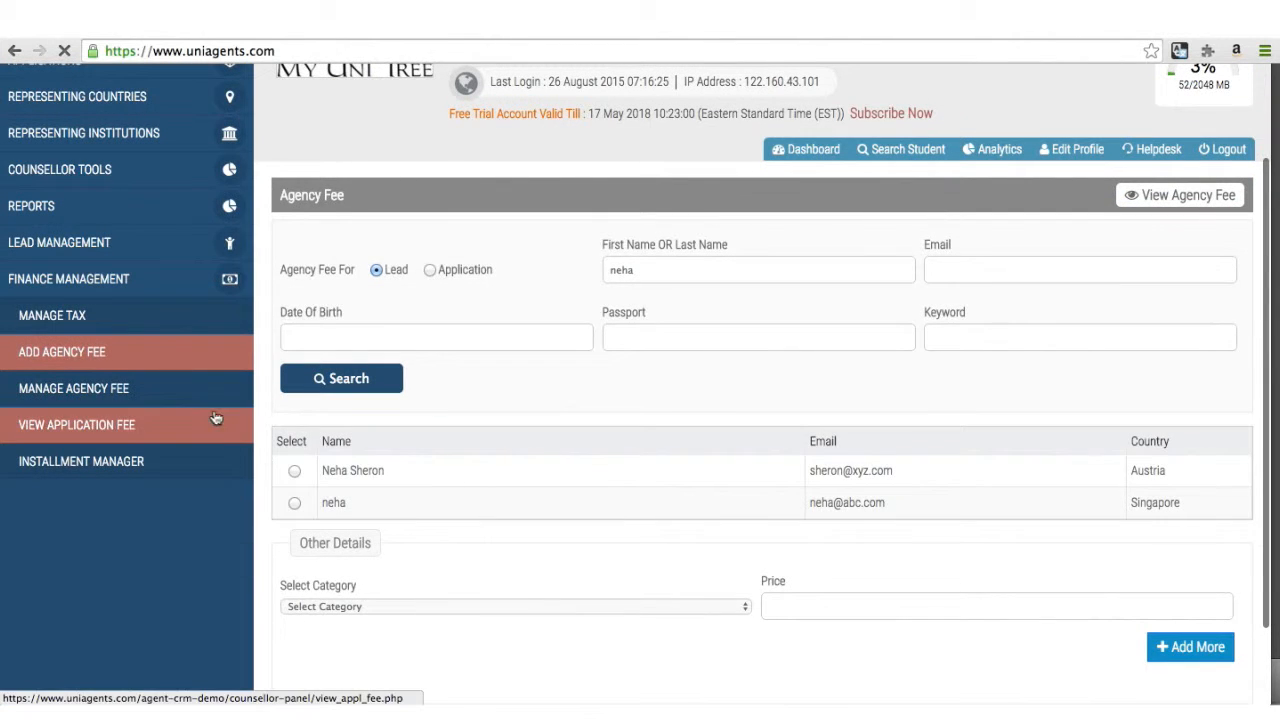
{"action": "left_click", "coordinate": [294, 471]}
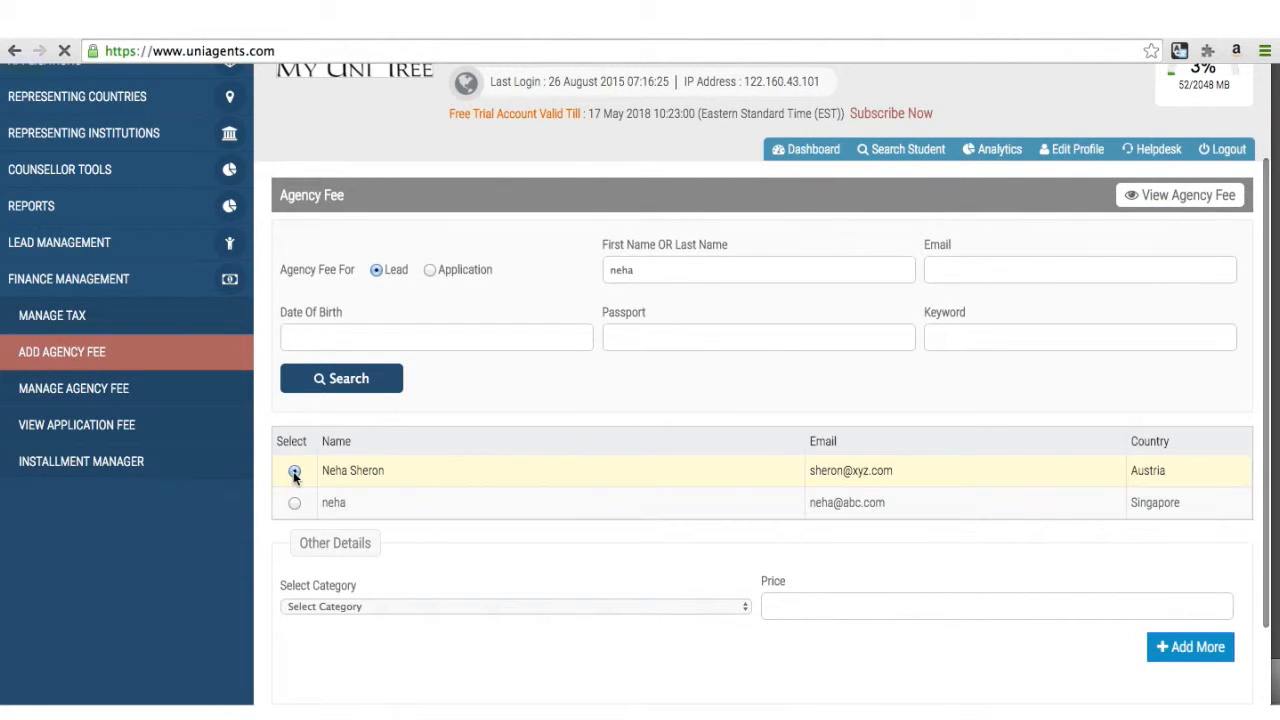
Step: Set the fee category to IELTS Coaching and apply a discount of 10 percent
{"action": "scroll", "coordinate": [460, 500], "scroll_direction": "down", "scroll_amount": 3}
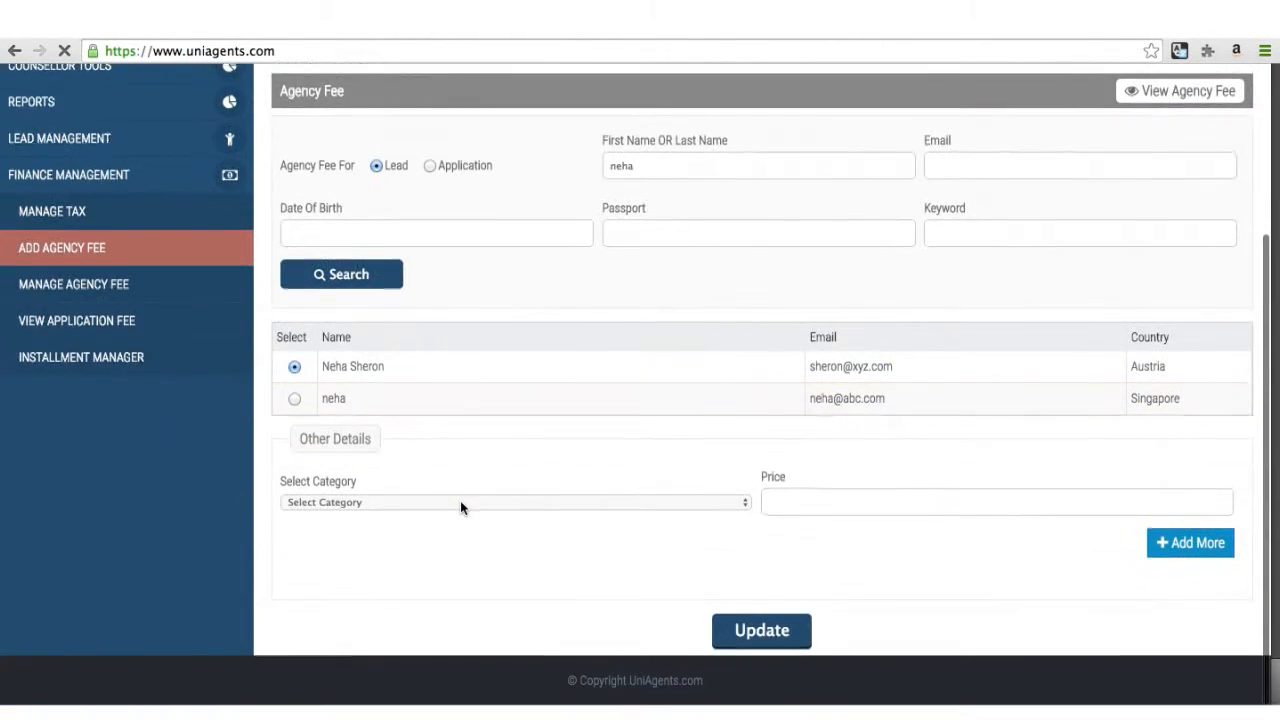
{"action": "left_click", "coordinate": [387, 504]}
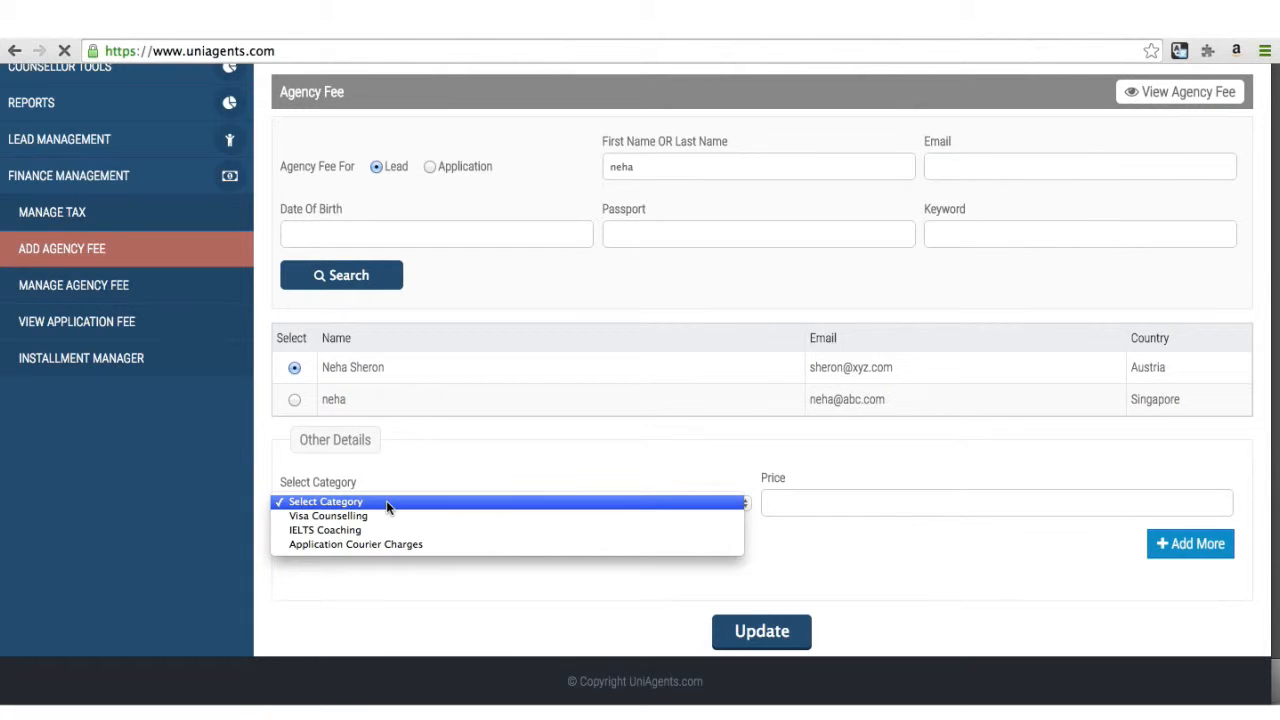
{"action": "left_click", "coordinate": [385, 529]}
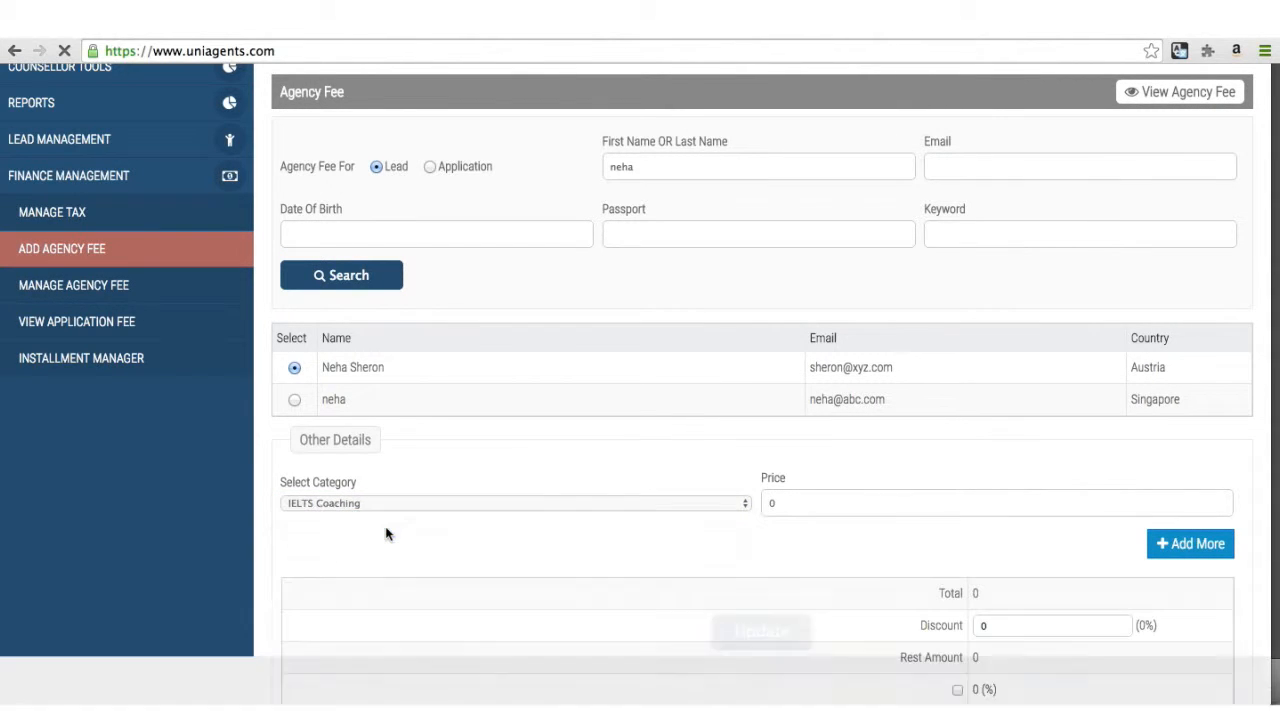
{"action": "scroll", "coordinate": [445, 509], "scroll_direction": "down", "scroll_amount": 5}
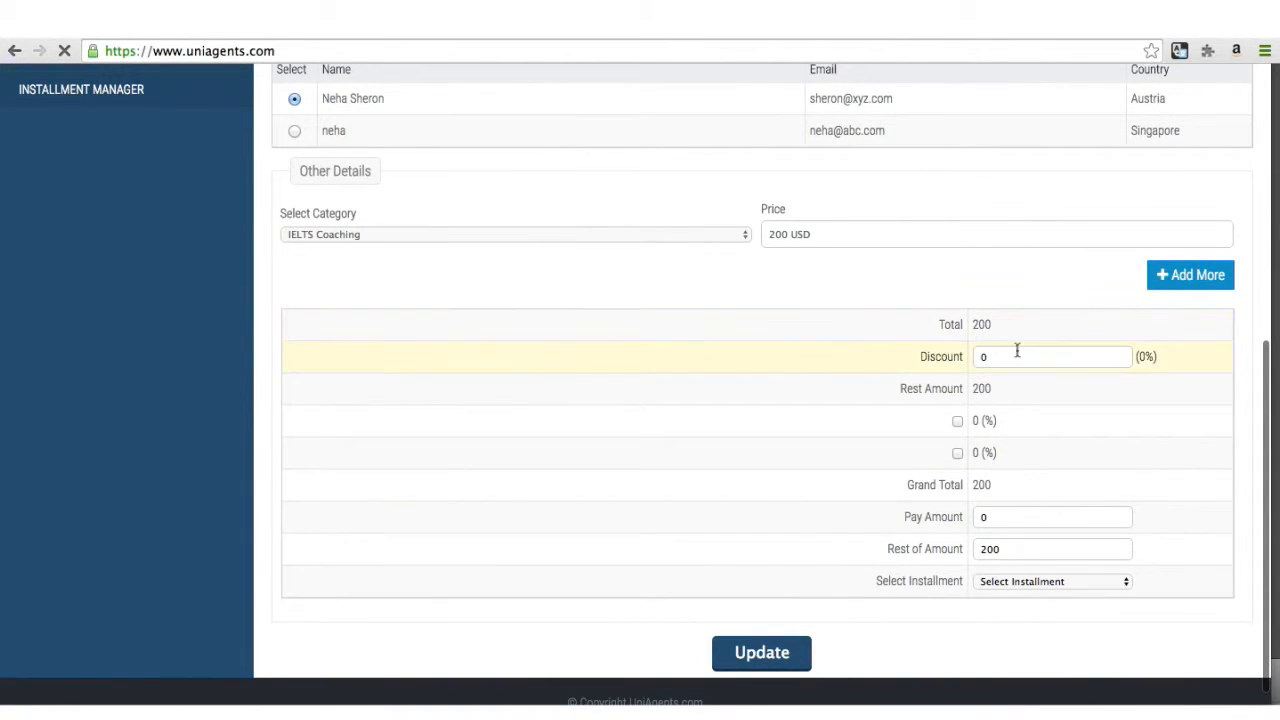
{"action": "key", "text": "BackSpace"}
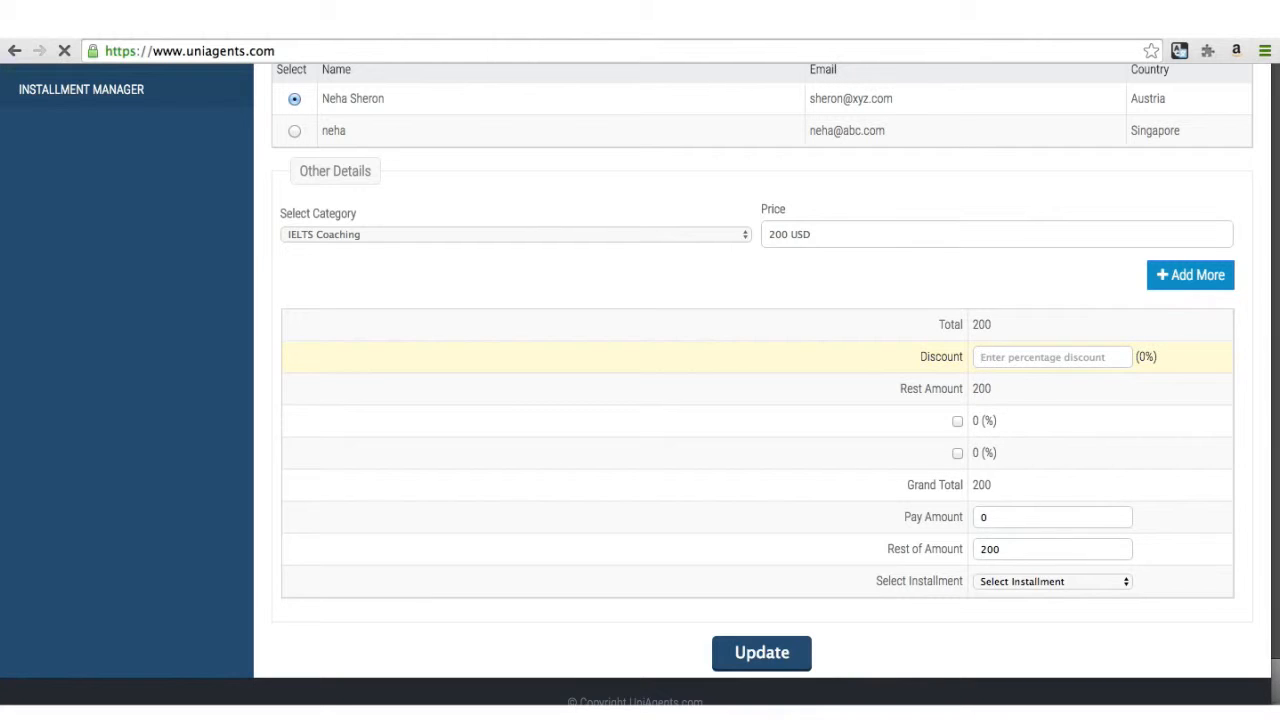
{"action": "type", "text": "10"}
{"action": "left_click", "coordinate": [1133, 389]}
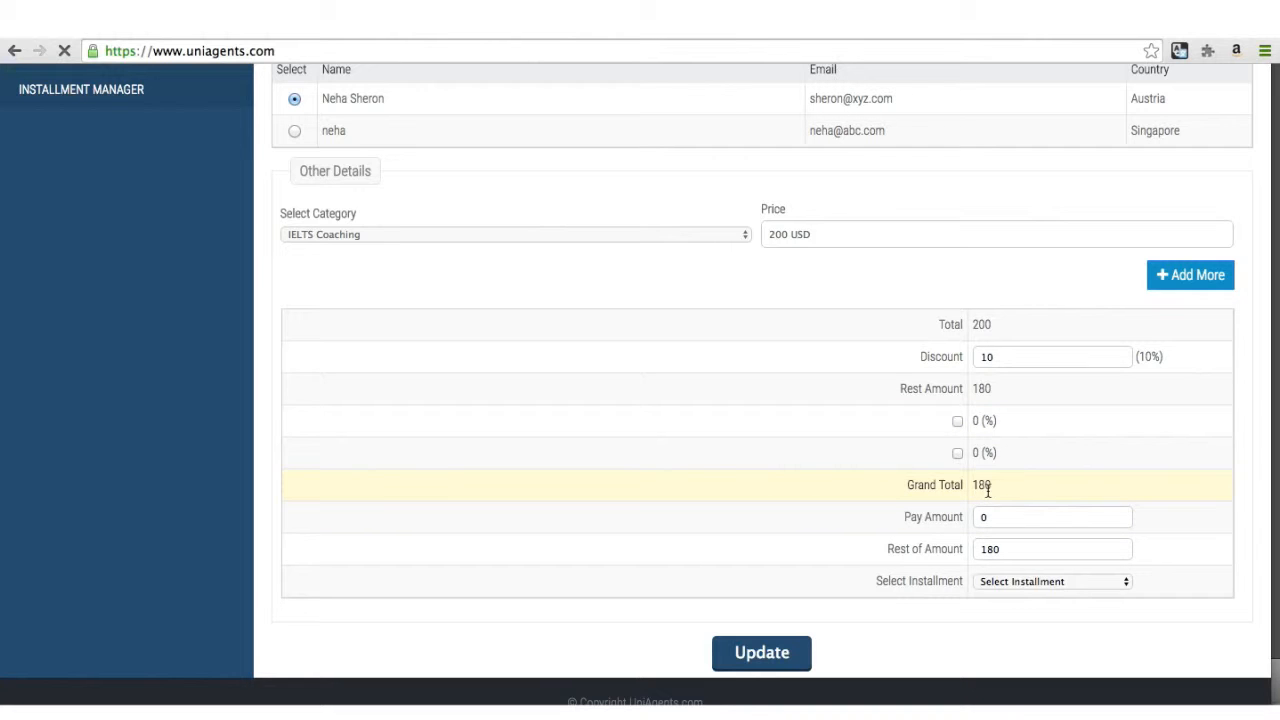
Step: Split the remaining fee amount into 3 installments
{"action": "scroll", "coordinate": [1055, 548], "scroll_direction": "down", "scroll_amount": 1}
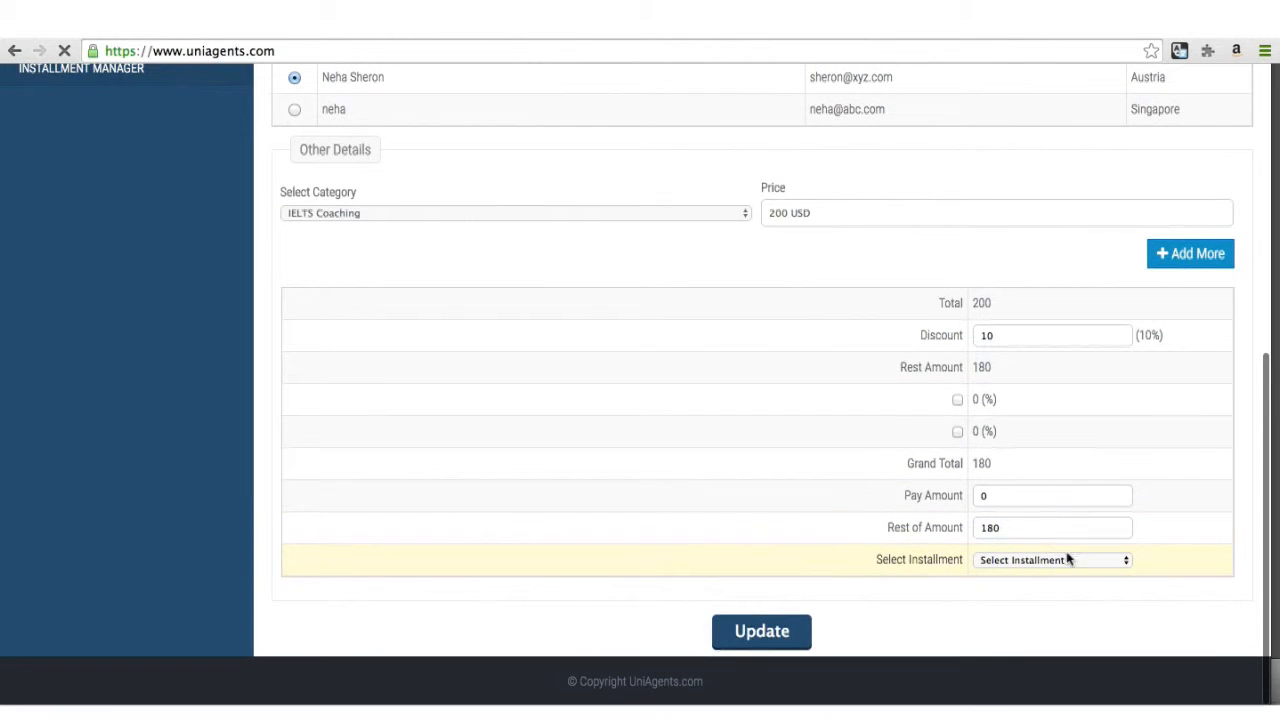
{"action": "left_click", "coordinate": [1070, 562]}
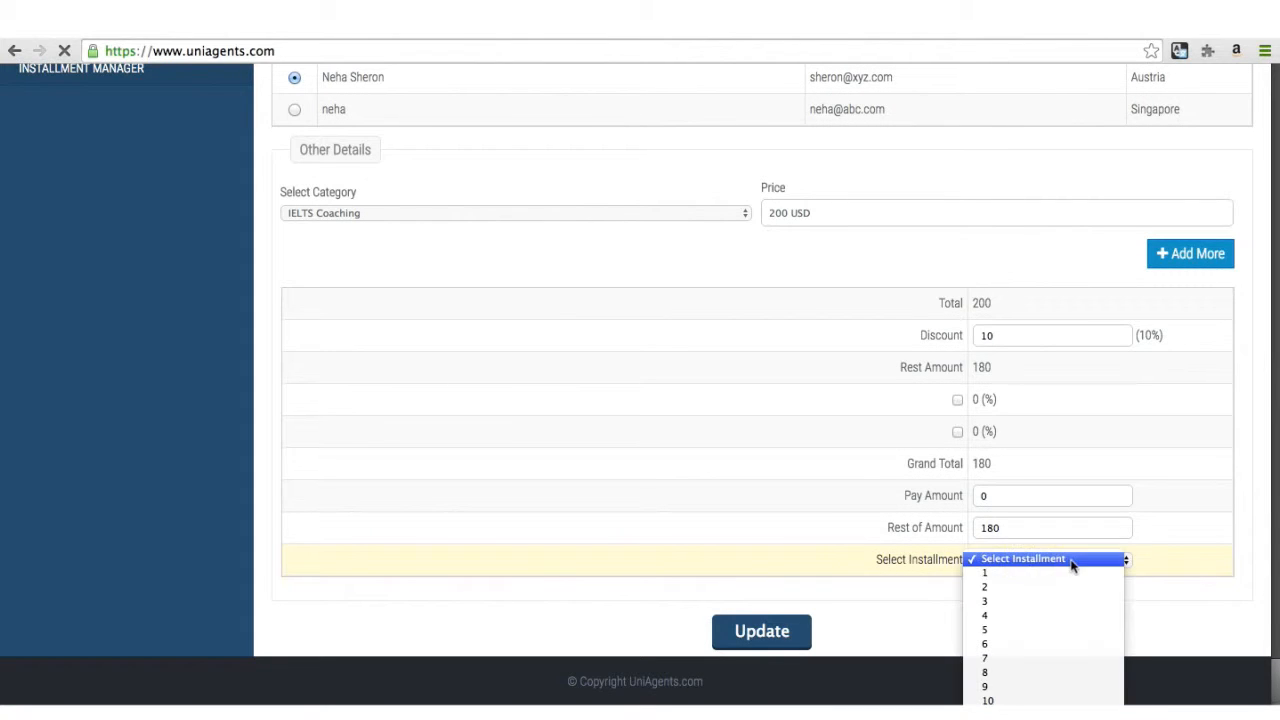
{"action": "left_click", "coordinate": [1058, 601]}
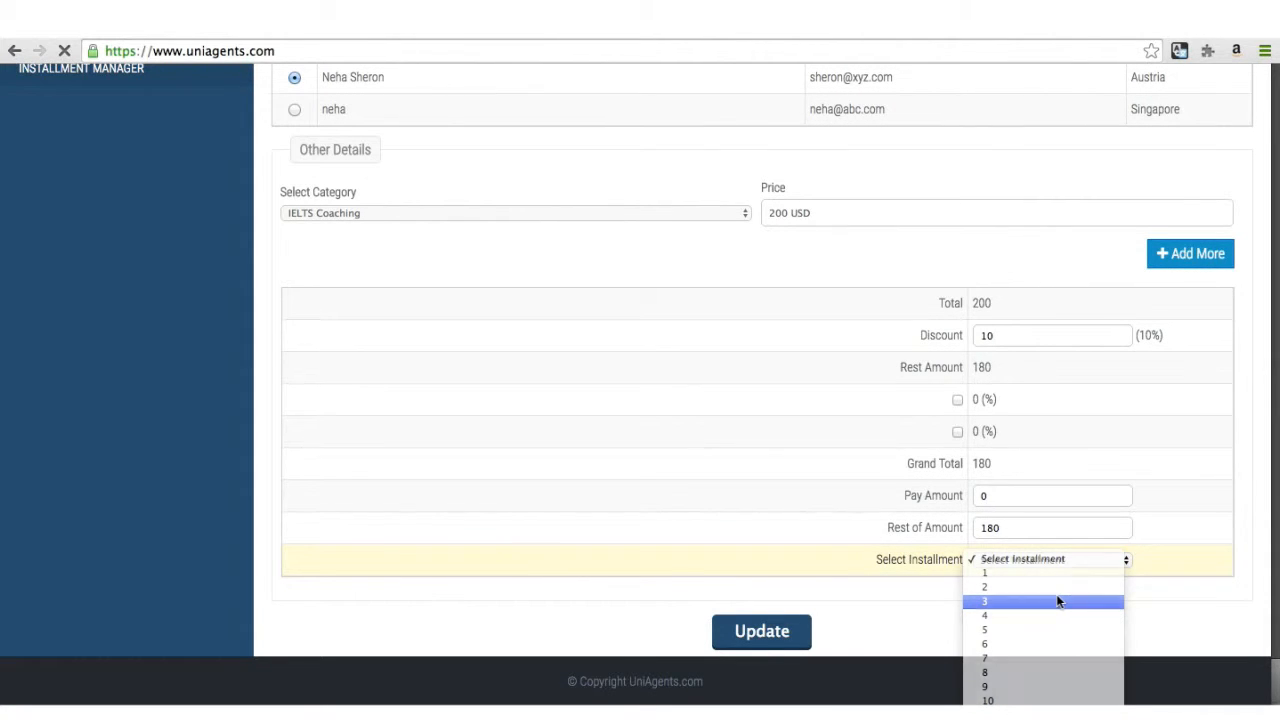
Step: Set the first installment amount to 50 and the second to 70
{"action": "scroll", "coordinate": [1058, 601], "scroll_direction": "down", "scroll_amount": 5}
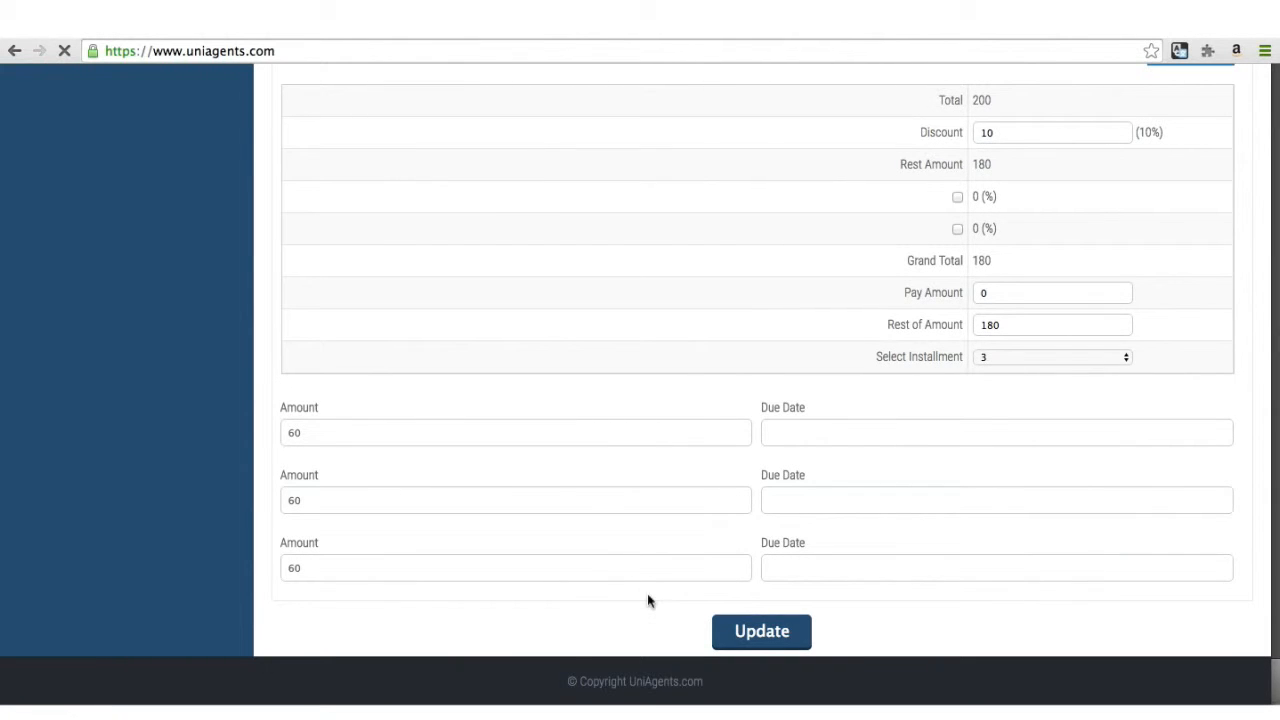
{"action": "key", "text": "BackSpace"}
{"action": "key", "text": "BackSpace"}
{"action": "type", "text": "50"}
{"action": "left_click", "coordinate": [294, 500]}
{"action": "key", "text": "BackSpace"}
{"action": "key", "text": "BackSpace"}
{"action": "type", "text": "70"}
Step: Set the three installment due dates to 2016-05-18, 2016-05-26 and 2016-06-08, and submit the agency fee
{"action": "left_click", "coordinate": [808, 431]}
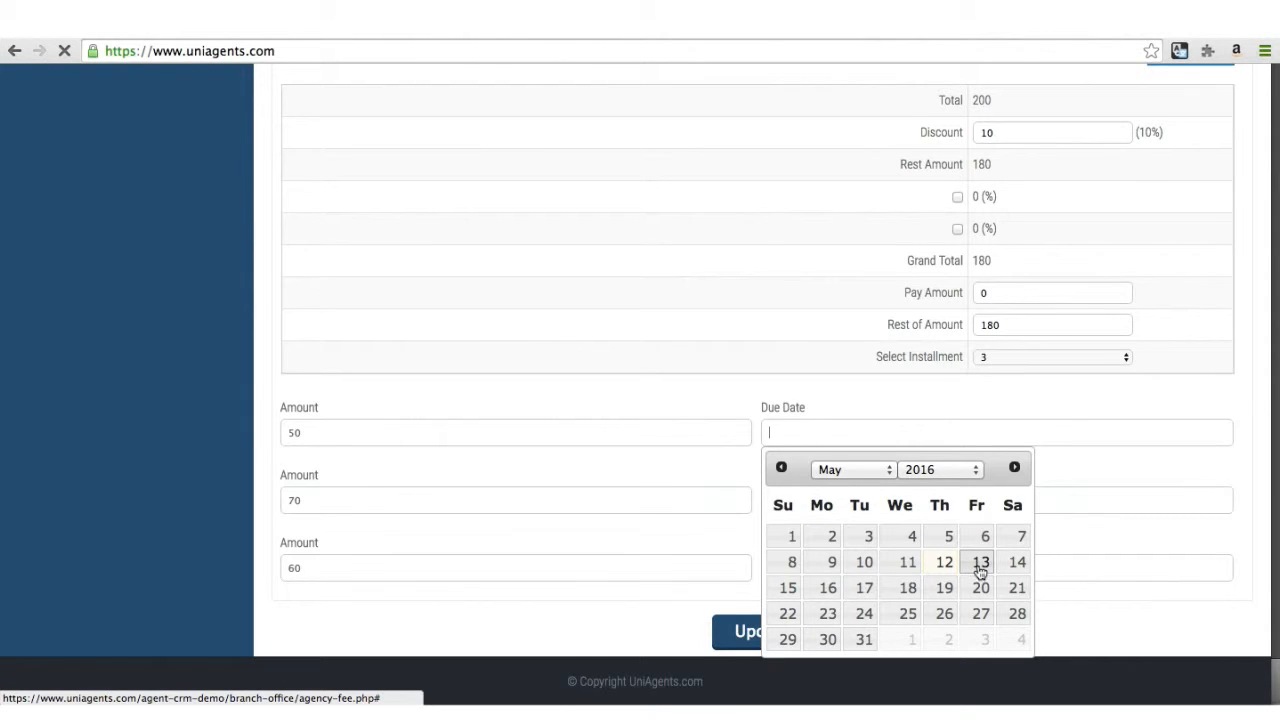
{"action": "left_click", "coordinate": [906, 592]}
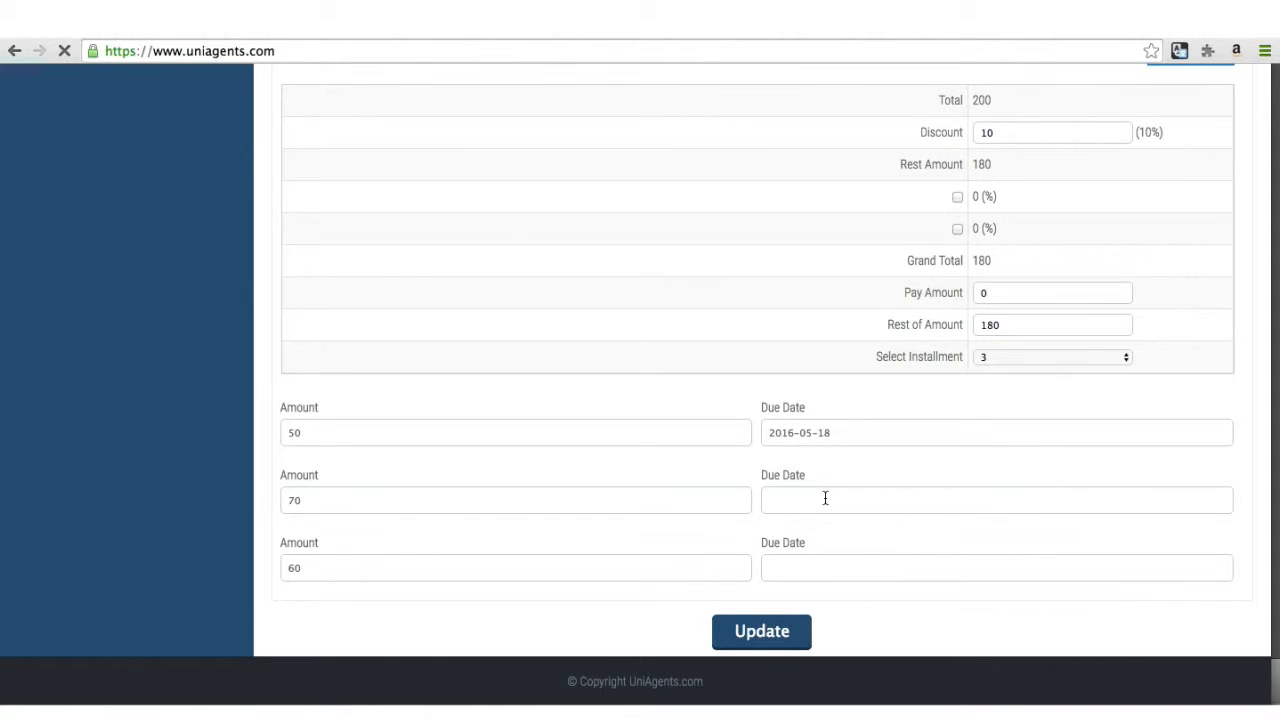
{"action": "left_click", "coordinate": [825, 498]}
{"action": "left_click", "coordinate": [942, 443]}
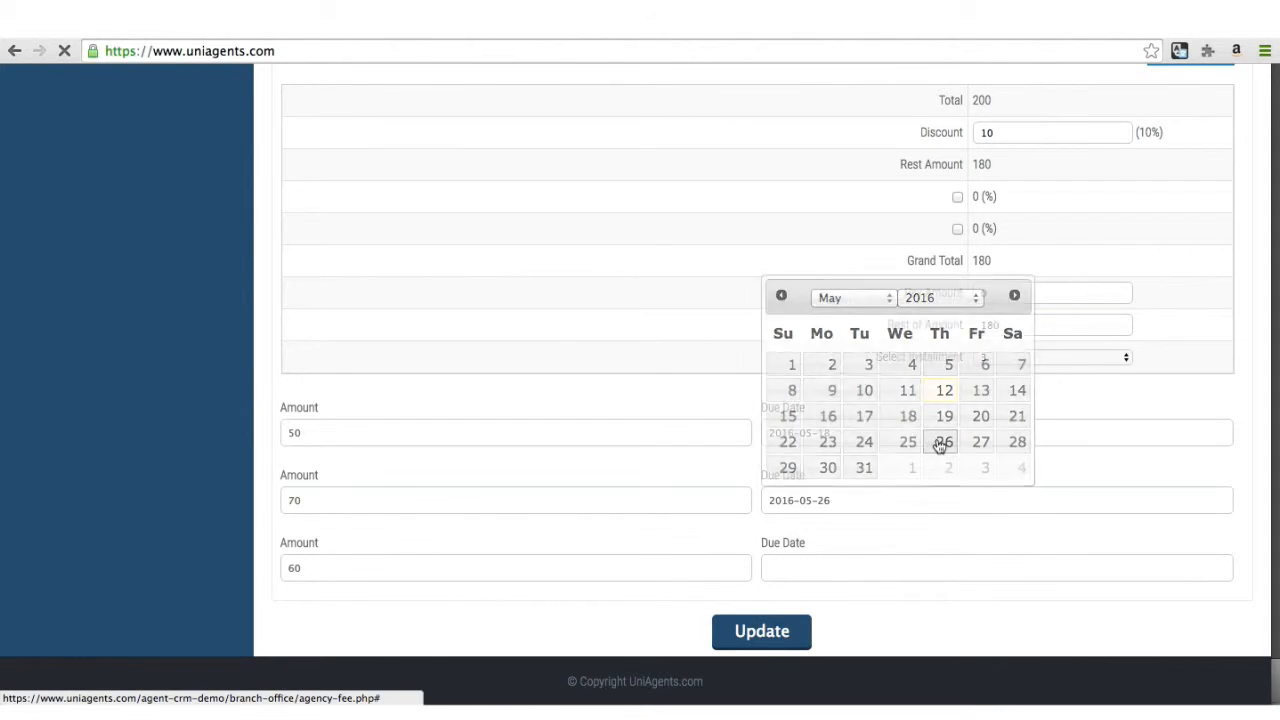
{"action": "left_click", "coordinate": [857, 562]}
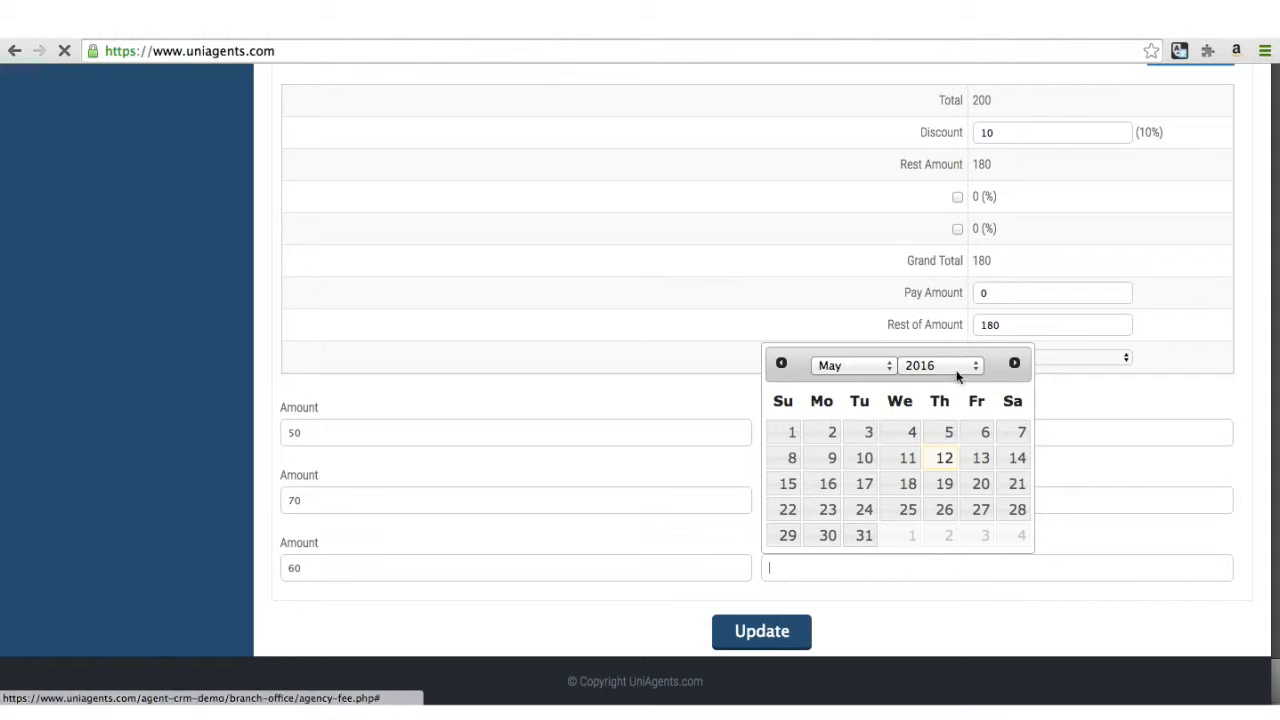
{"action": "left_click", "coordinate": [882, 370]}
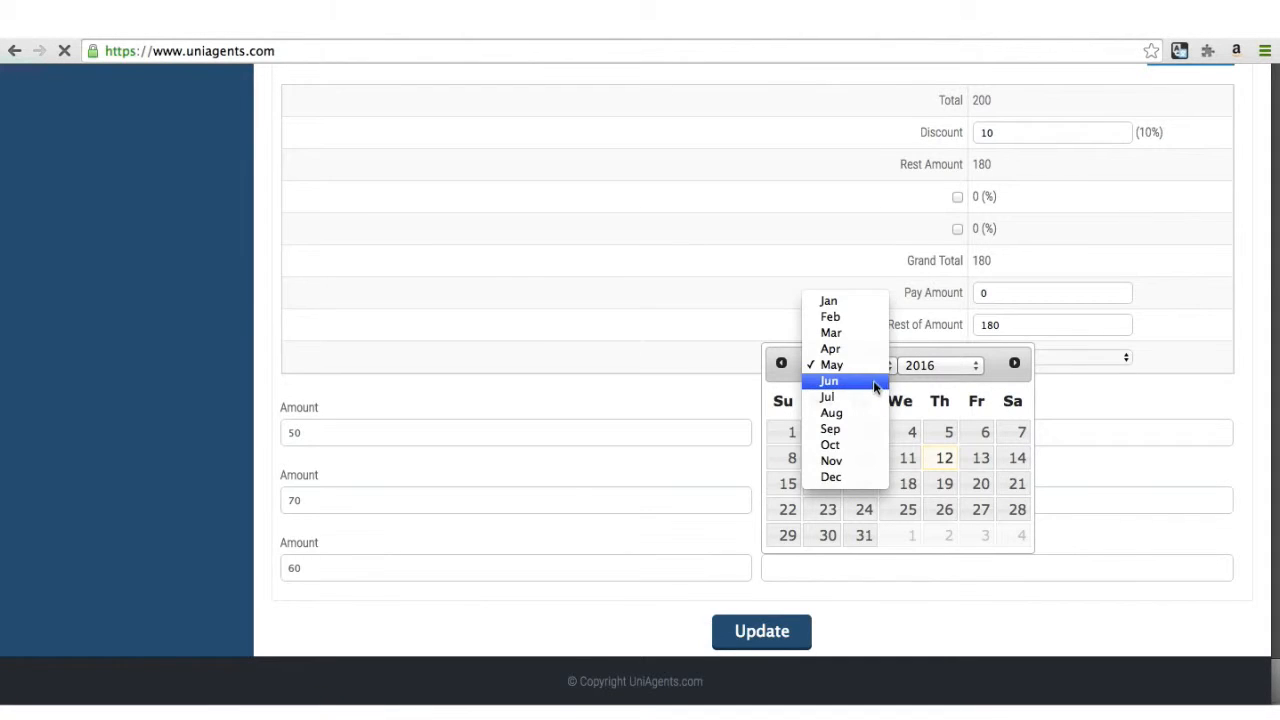
{"action": "left_click", "coordinate": [829, 381]}
{"action": "left_click", "coordinate": [913, 463]}
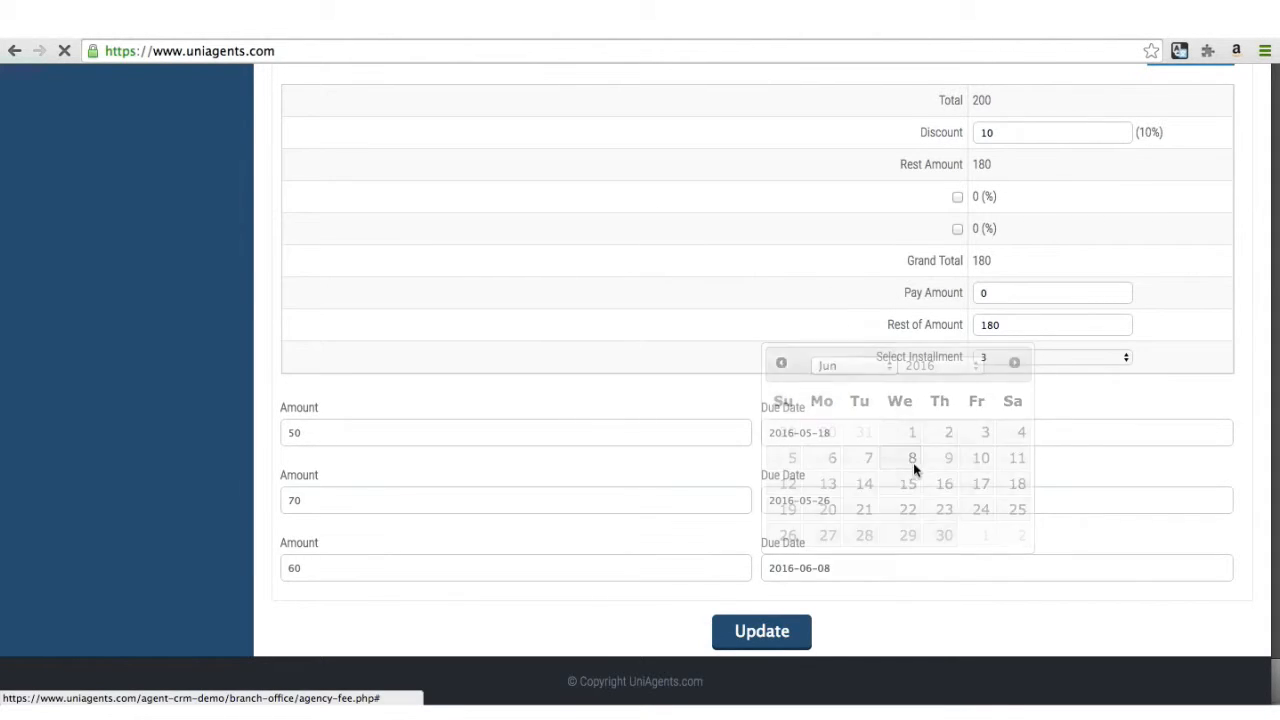
{"action": "left_click", "coordinate": [758, 628]}
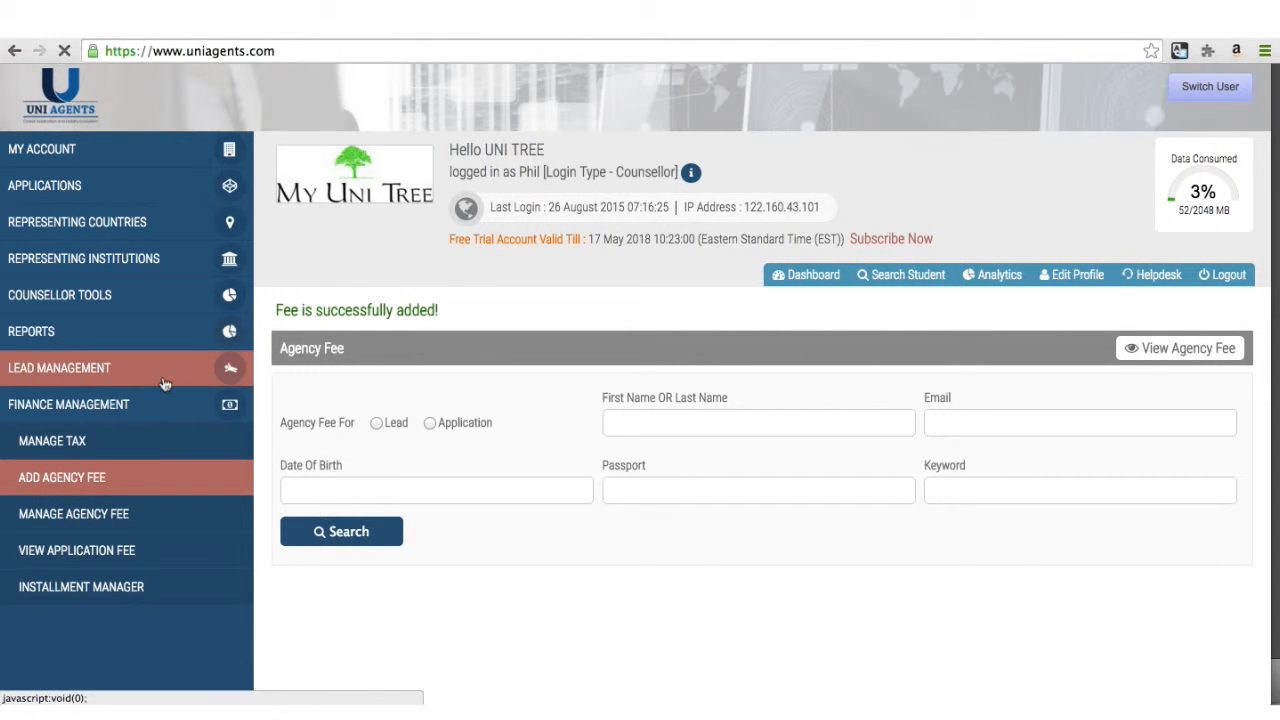
Step: List the installments due from 2016-05-04 to 2016-05-26 in the Installment Manager
{"action": "left_click", "coordinate": [113, 585]}
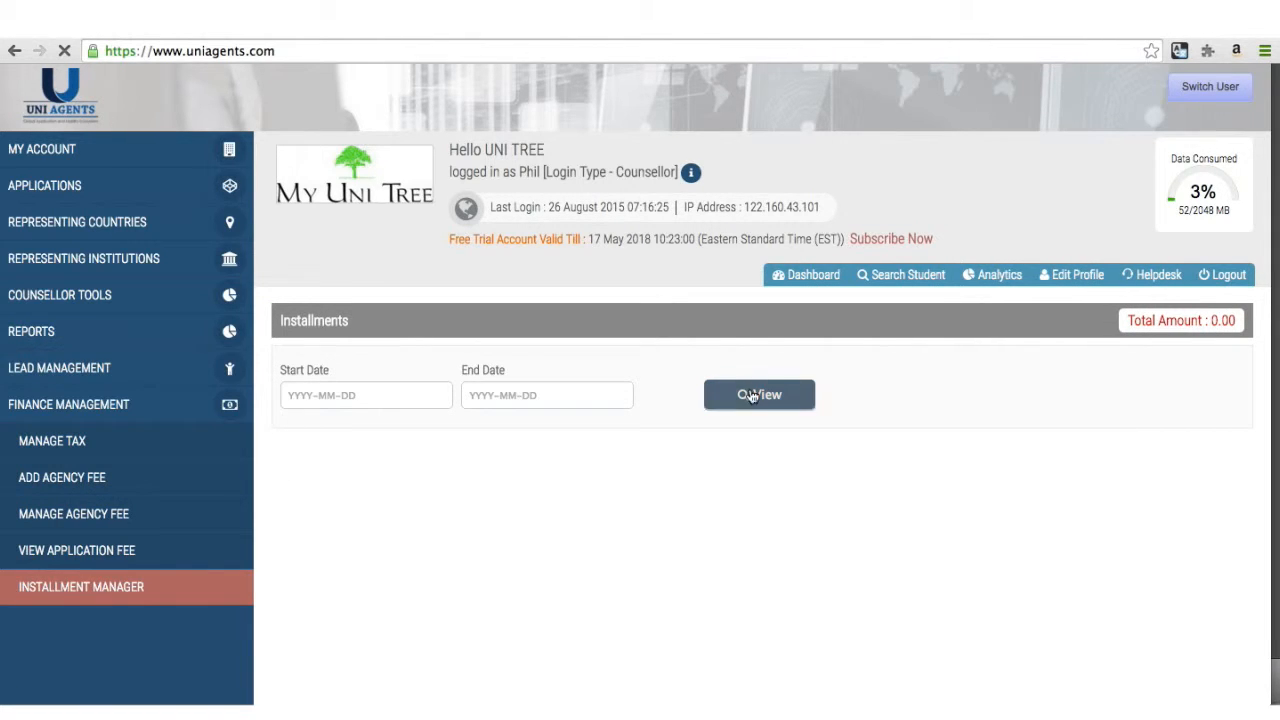
{"action": "left_click", "coordinate": [752, 396]}
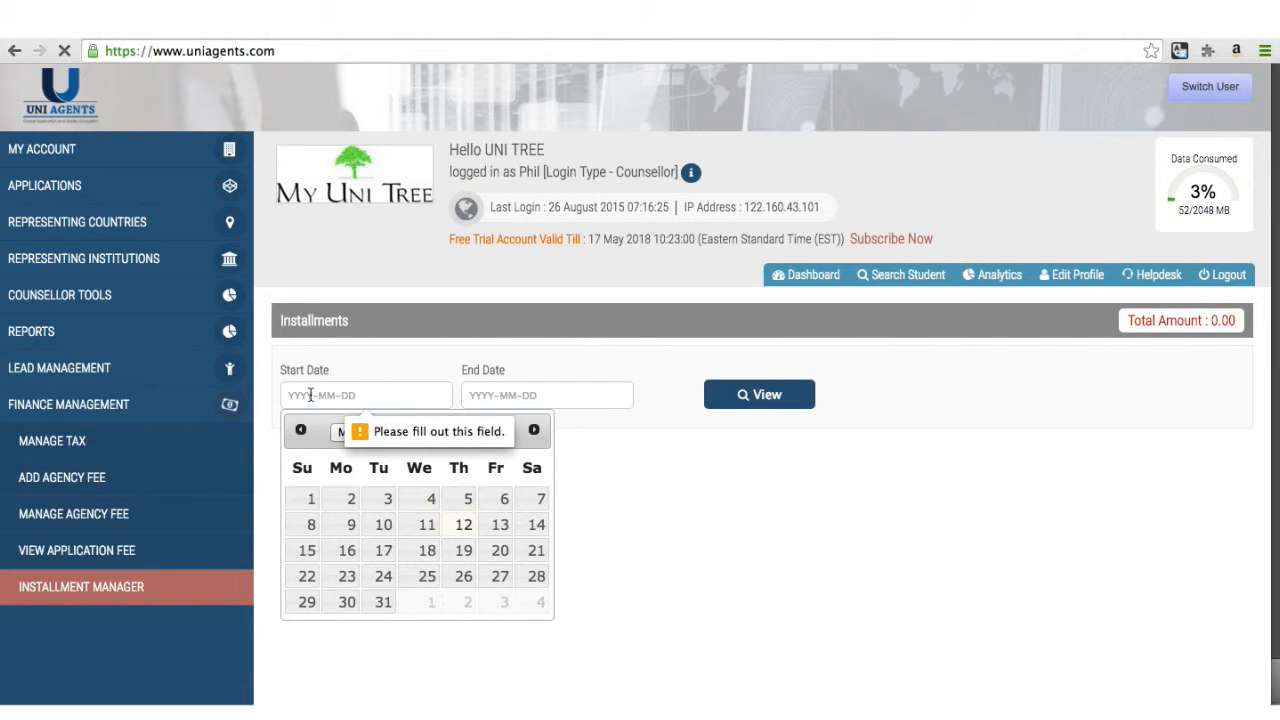
{"action": "left_click", "coordinate": [427, 500]}
{"action": "left_click", "coordinate": [512, 392]}
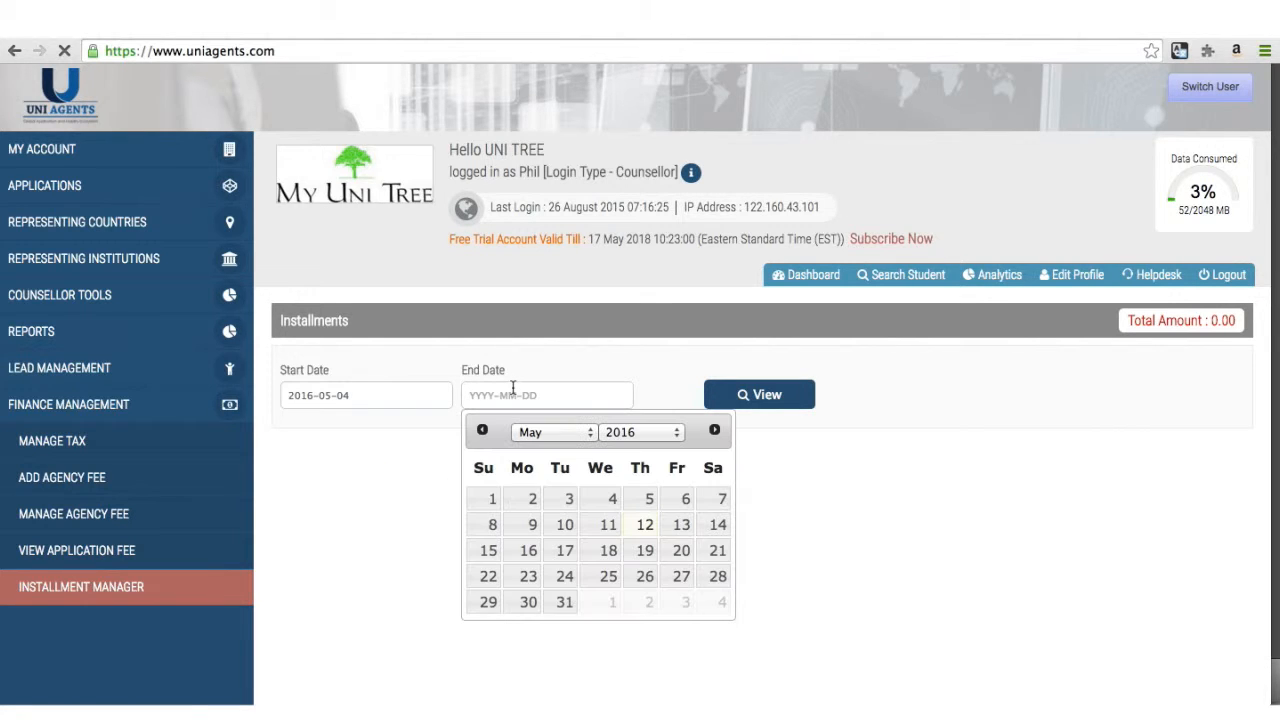
{"action": "left_click", "coordinate": [645, 577]}
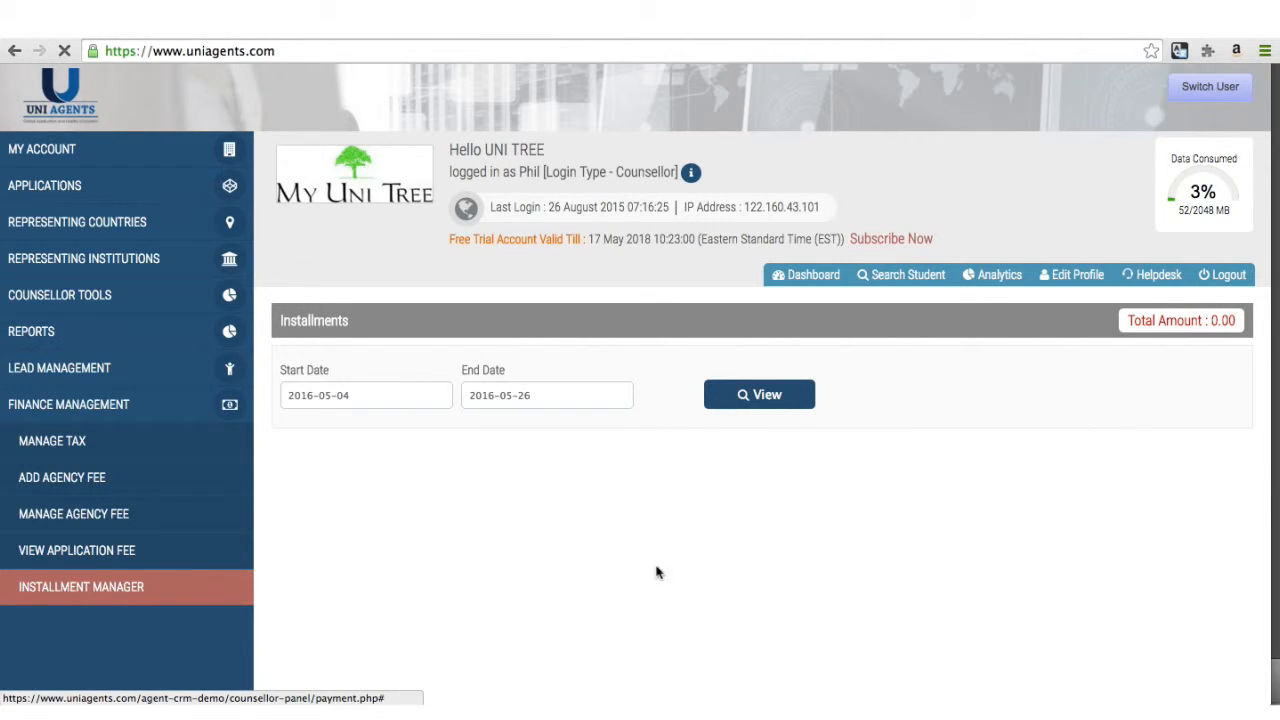
{"action": "left_click", "coordinate": [792, 405]}
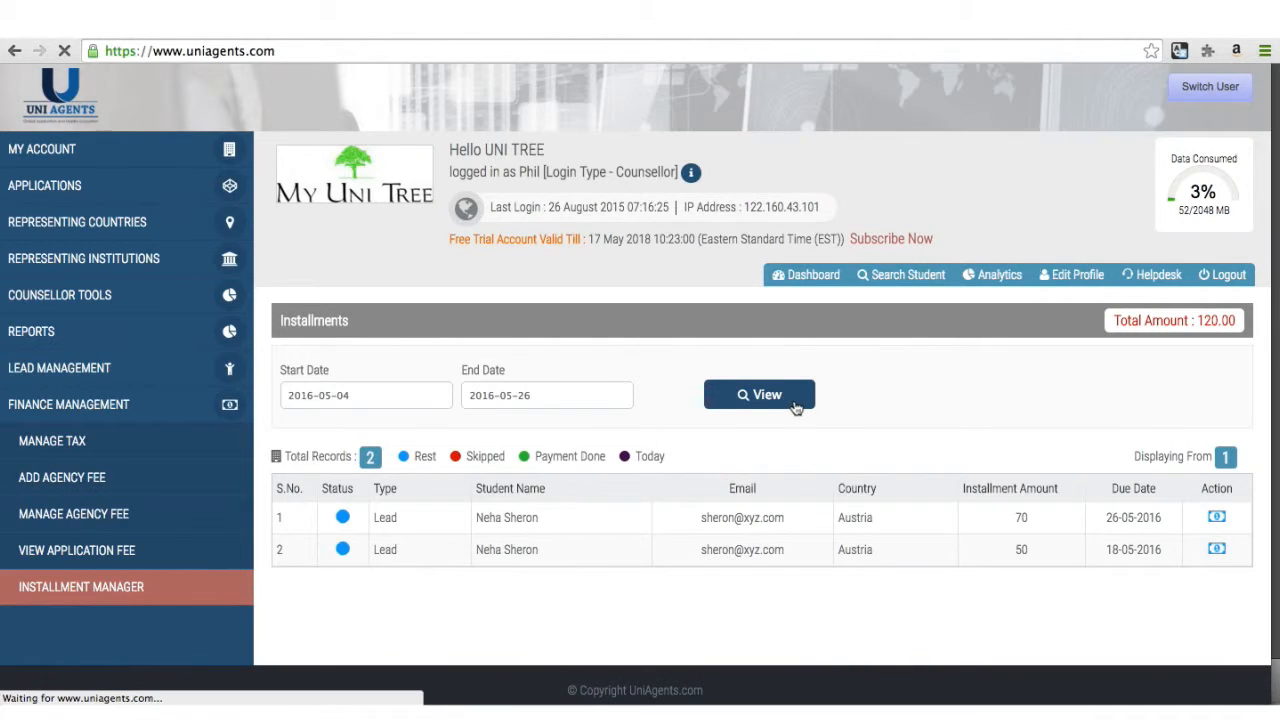
{"action": "scroll", "coordinate": [794, 407], "scroll_direction": "down", "scroll_amount": 1}
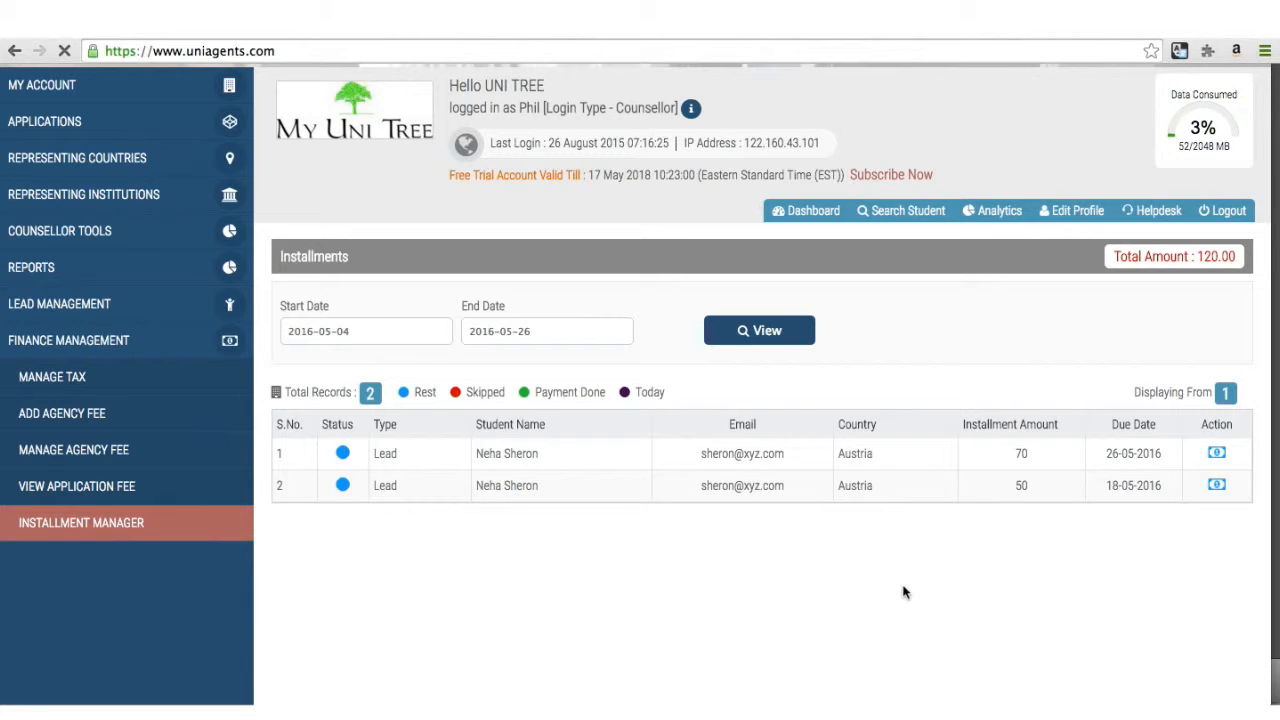
Step: Enter the payment details for the installment due 26-05-2016, with Cash as payment mode and the receipt number as the remark
{"action": "left_click", "coordinate": [1217, 457]}
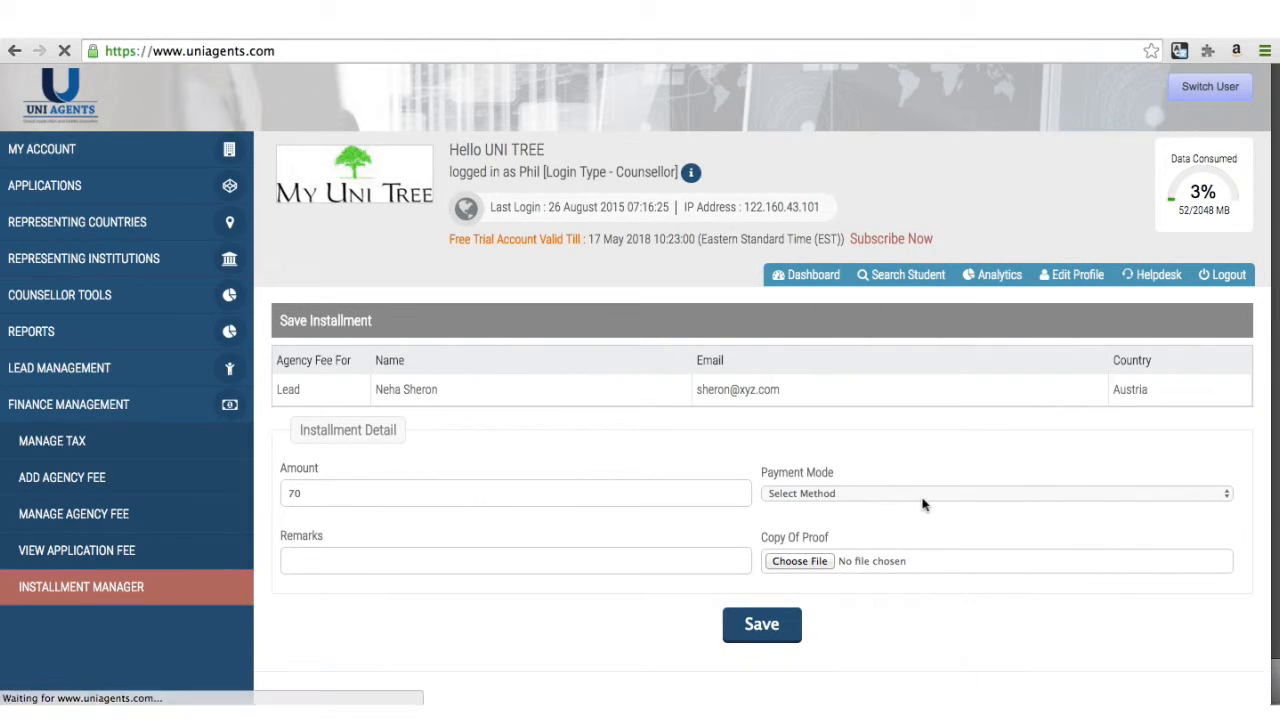
{"action": "left_click", "coordinate": [822, 494]}
{"action": "left_click", "coordinate": [823, 535]}
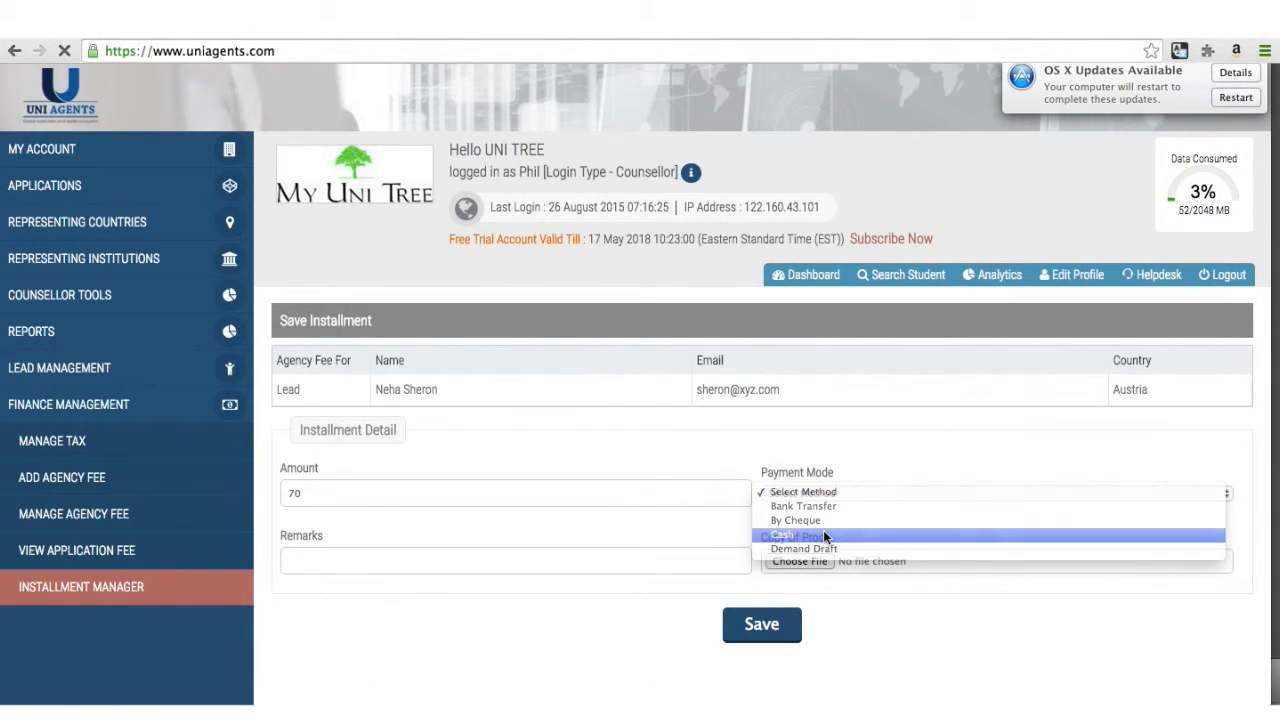
{"action": "left_click", "coordinate": [584, 558]}
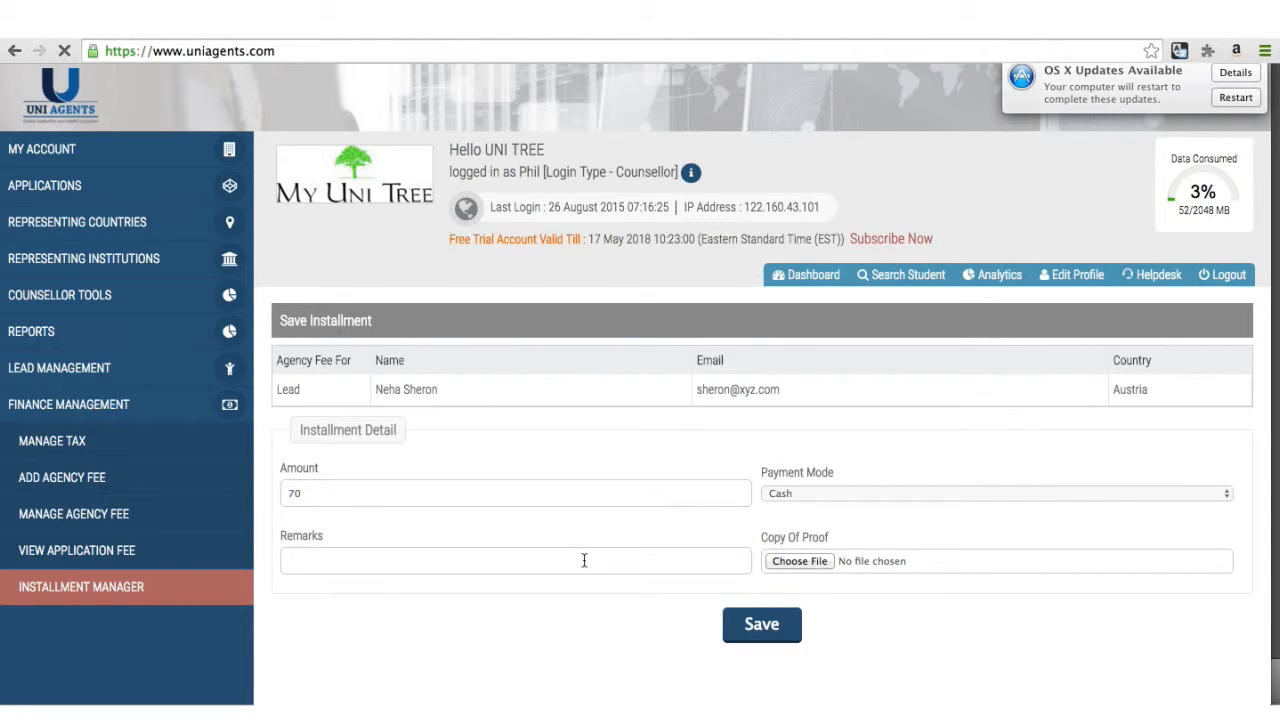
{"action": "type", "text": "Recipet number"}
{"action": "right_click", "coordinate": [300, 562]}
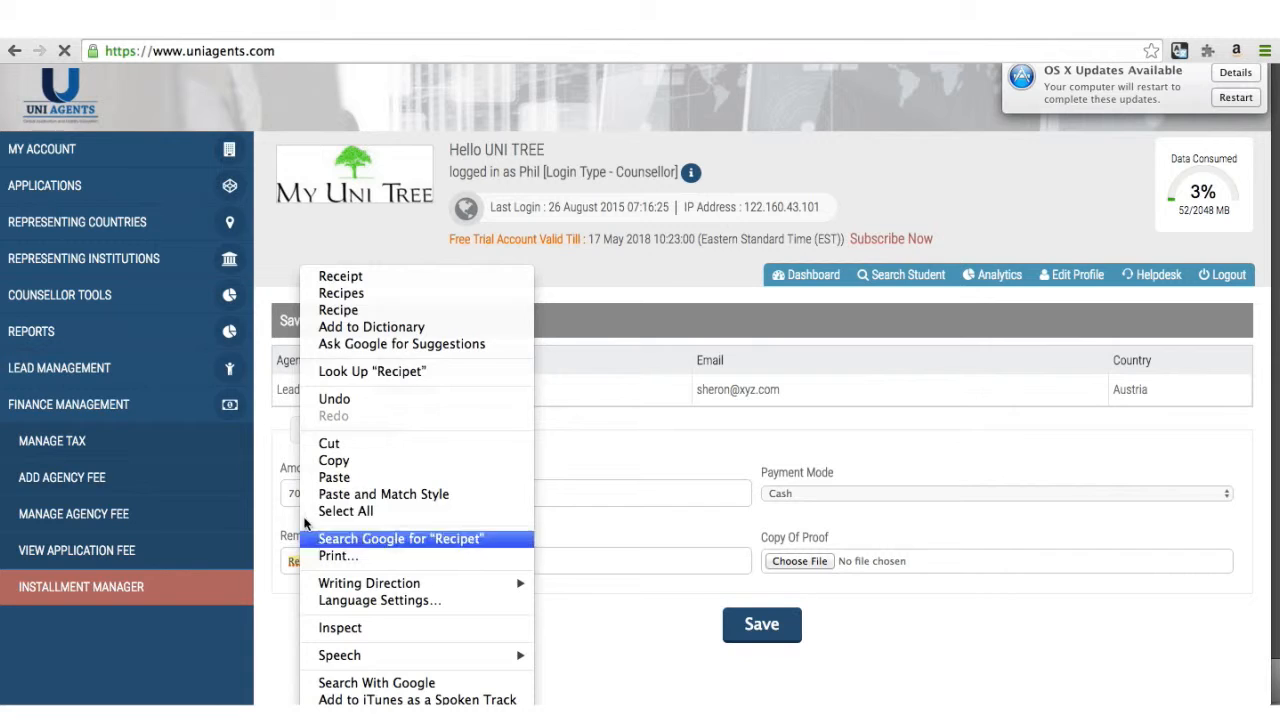
{"action": "left_click", "coordinate": [345, 276]}
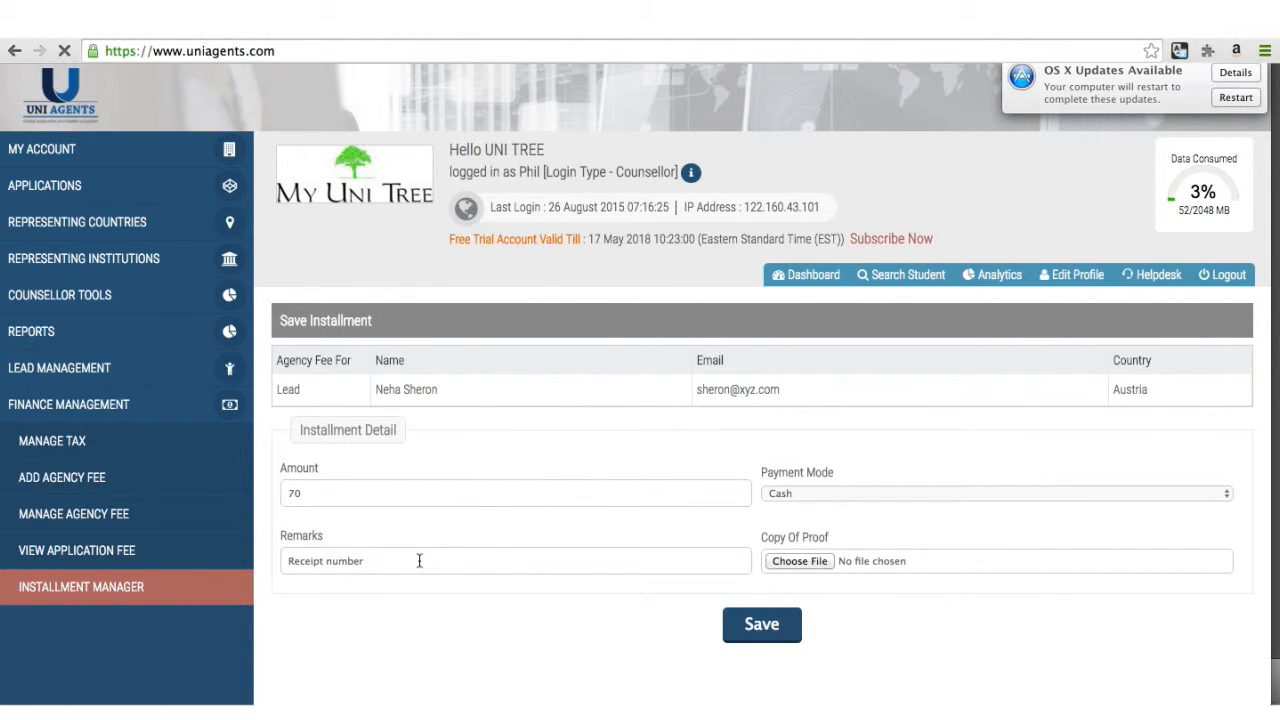
{"action": "type", "text": "123A23"}
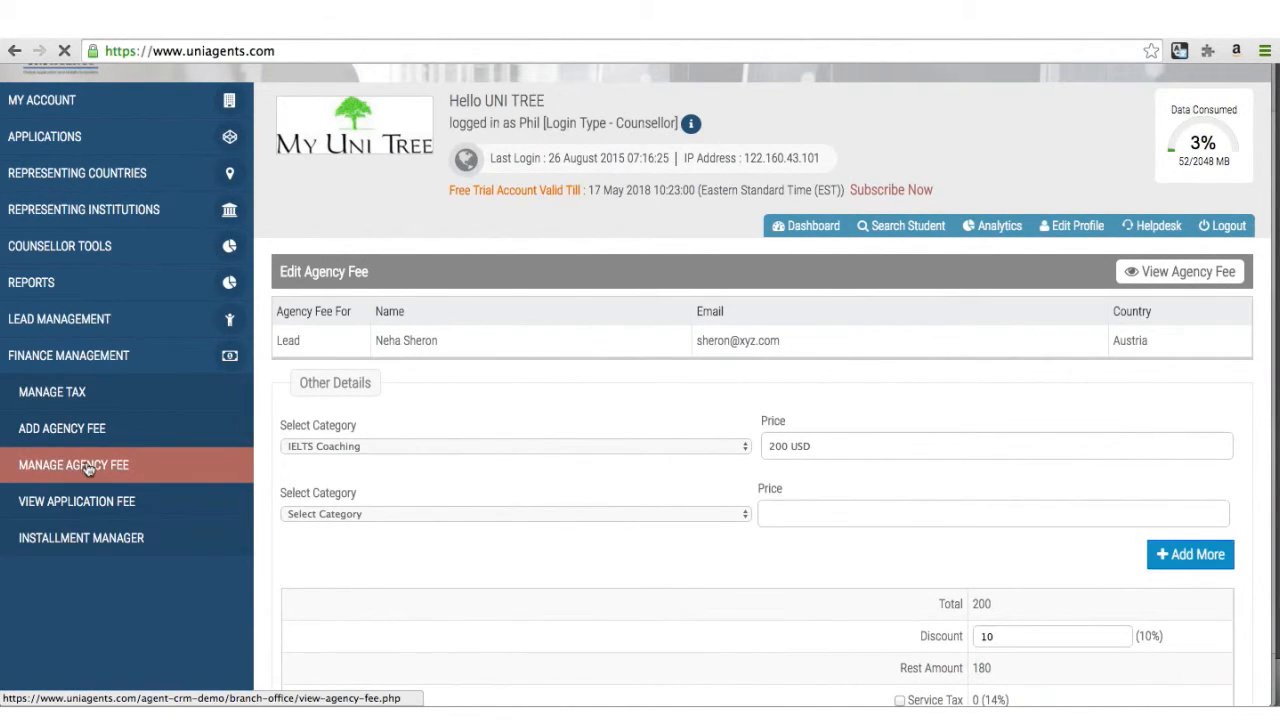
Step: Open the list of agency fees and review the lead's fee record
{"action": "left_click", "coordinate": [88, 468]}
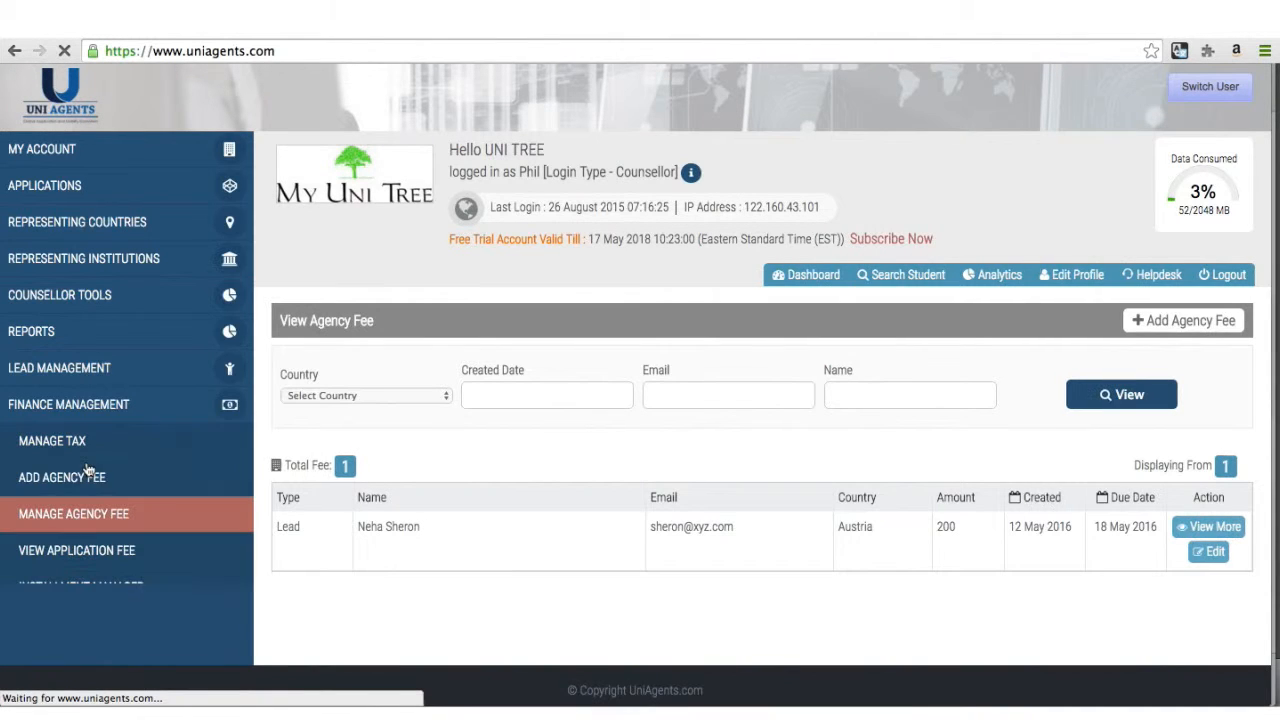
{"action": "scroll", "coordinate": [702, 495], "scroll_direction": "down", "scroll_amount": 3}
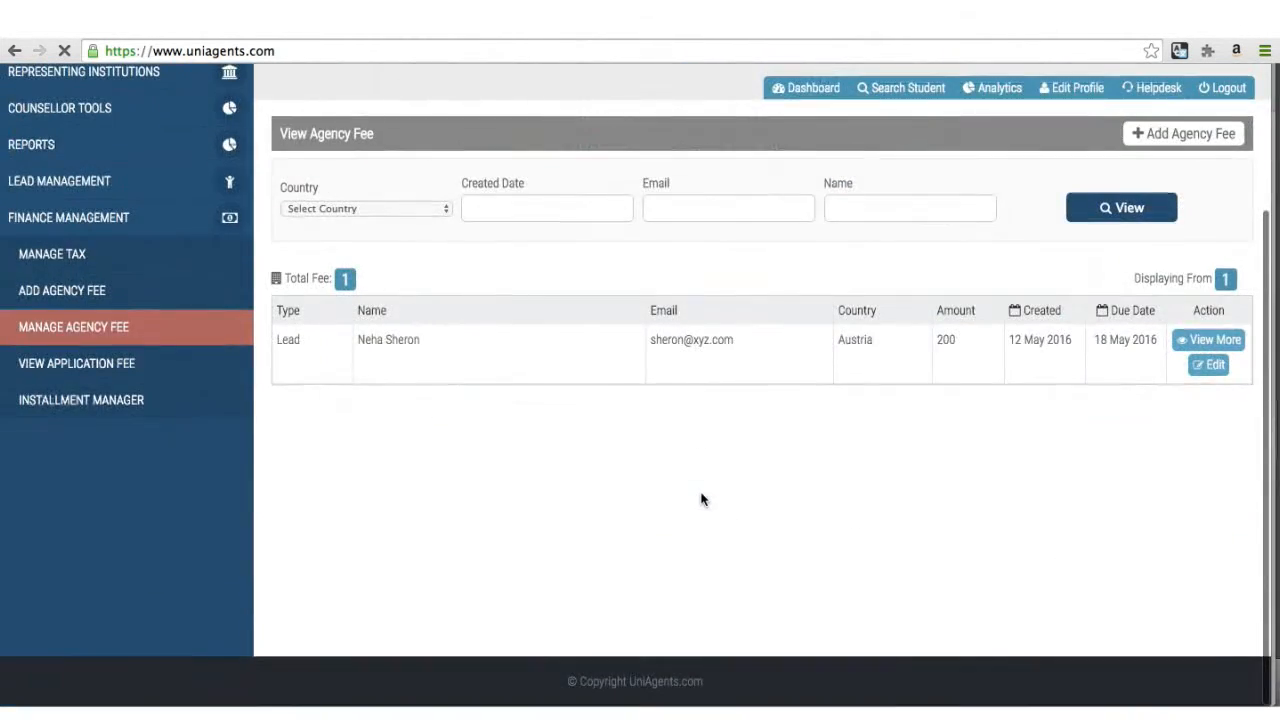
Step: Open the existing lead's agency fee for editing and add Application Courier Charges as a second fee category
{"action": "scroll", "coordinate": [702, 488], "scroll_direction": "up", "scroll_amount": 2}
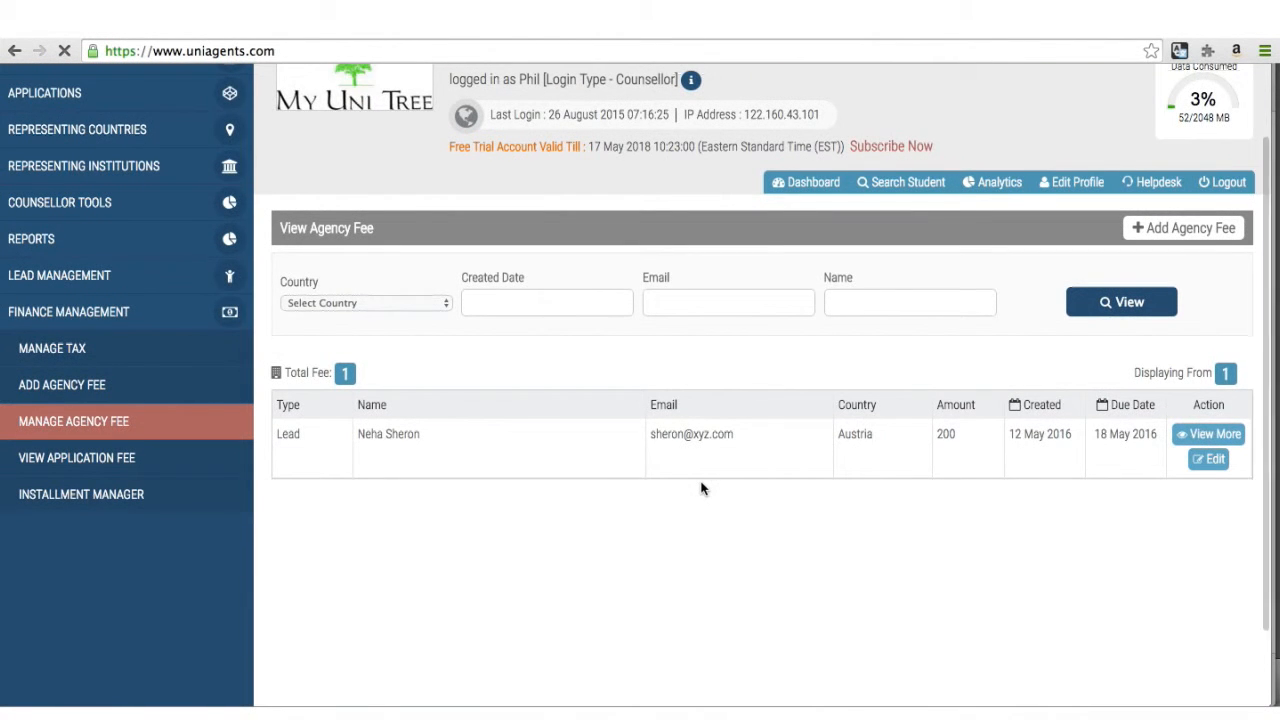
{"action": "left_click", "coordinate": [1204, 466]}
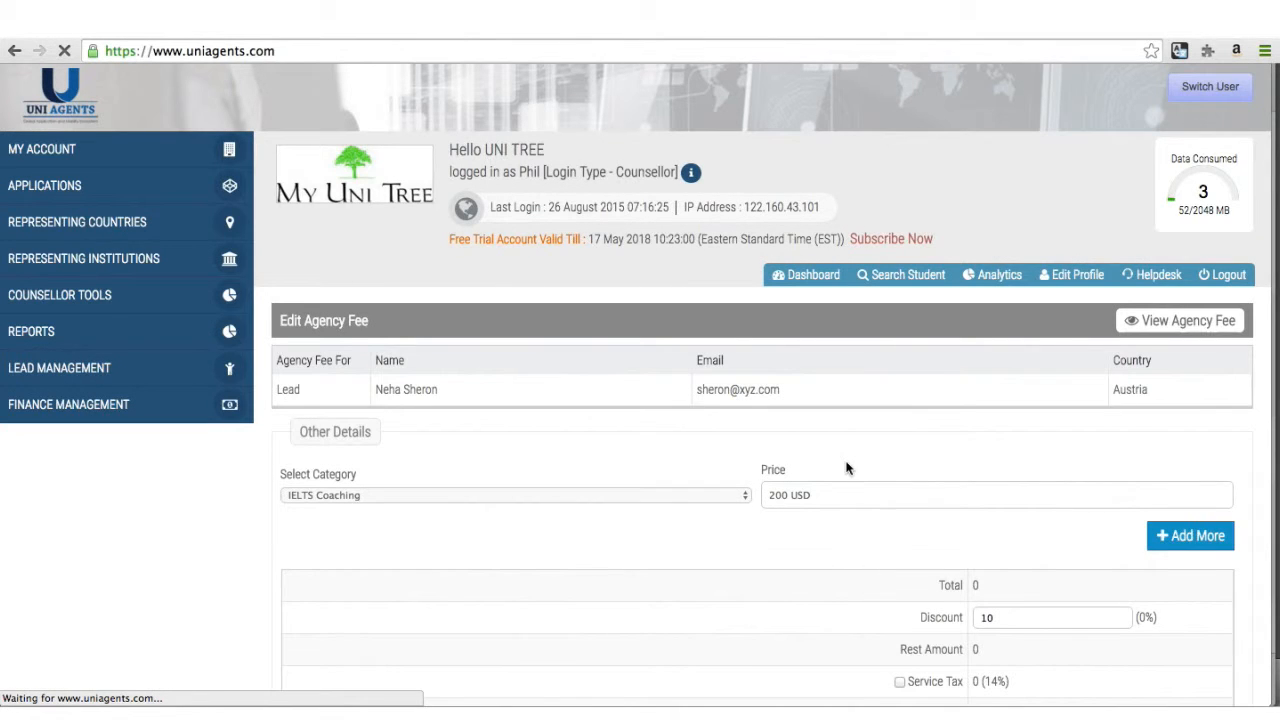
{"action": "scroll", "coordinate": [847, 468], "scroll_direction": "down", "scroll_amount": 2}
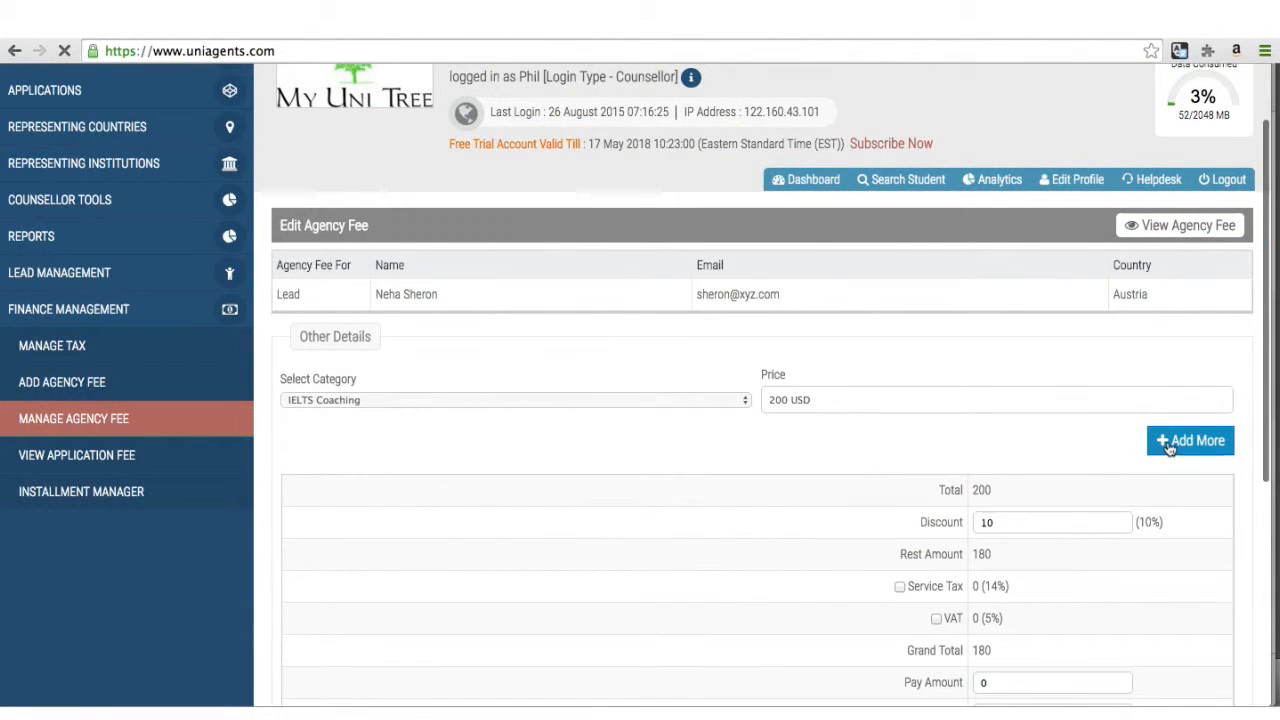
{"action": "left_click", "coordinate": [1170, 443]}
{"action": "scroll", "coordinate": [817, 470], "scroll_direction": "down", "scroll_amount": 2}
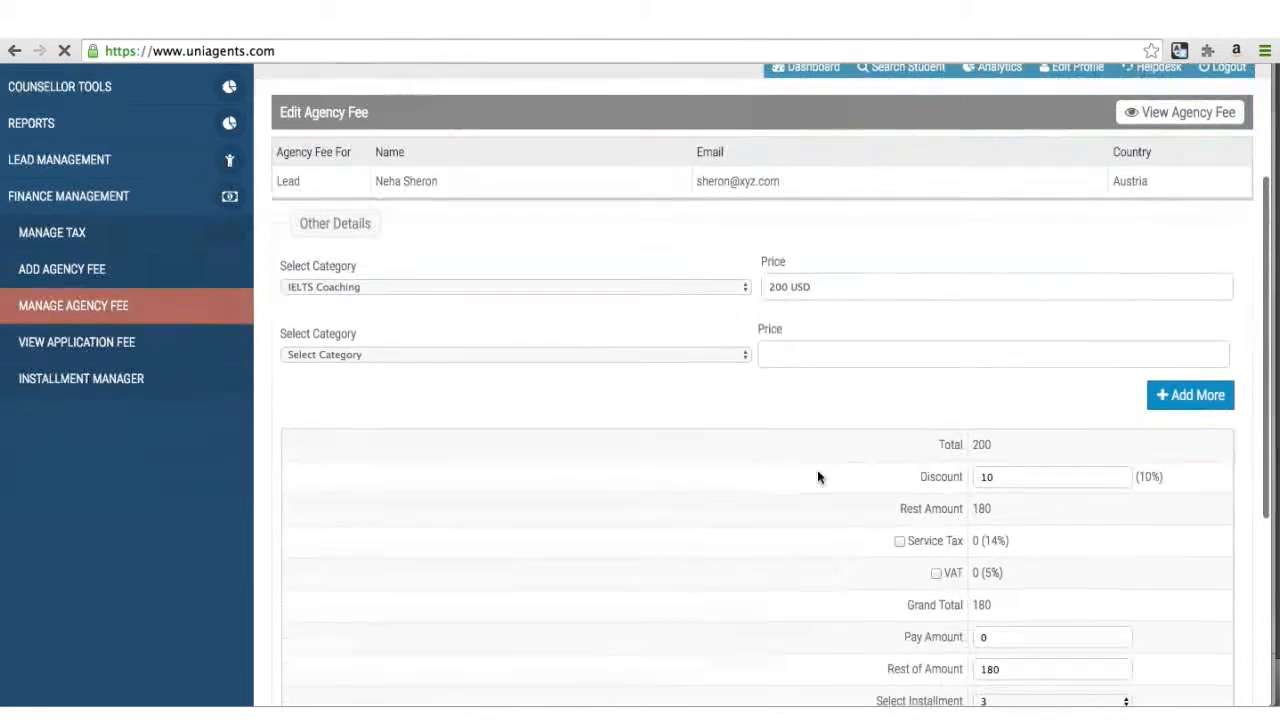
{"action": "left_click", "coordinate": [646, 349]}
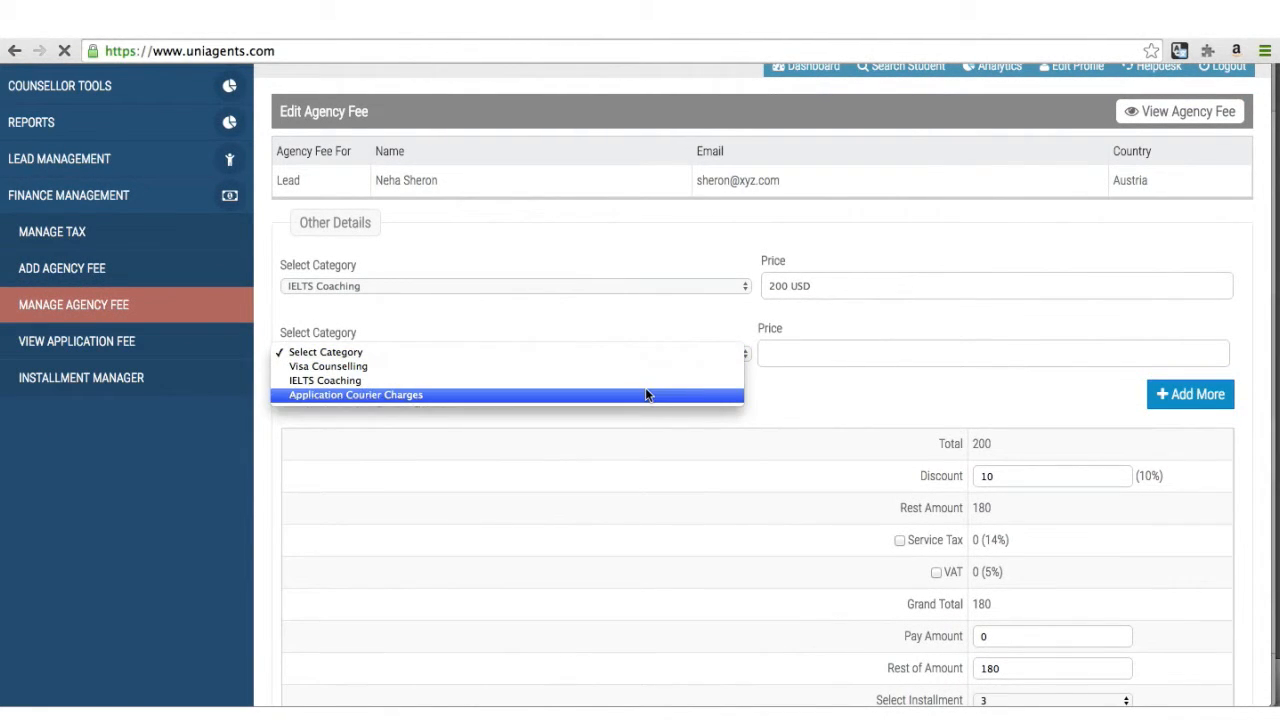
{"action": "left_click", "coordinate": [645, 394]}
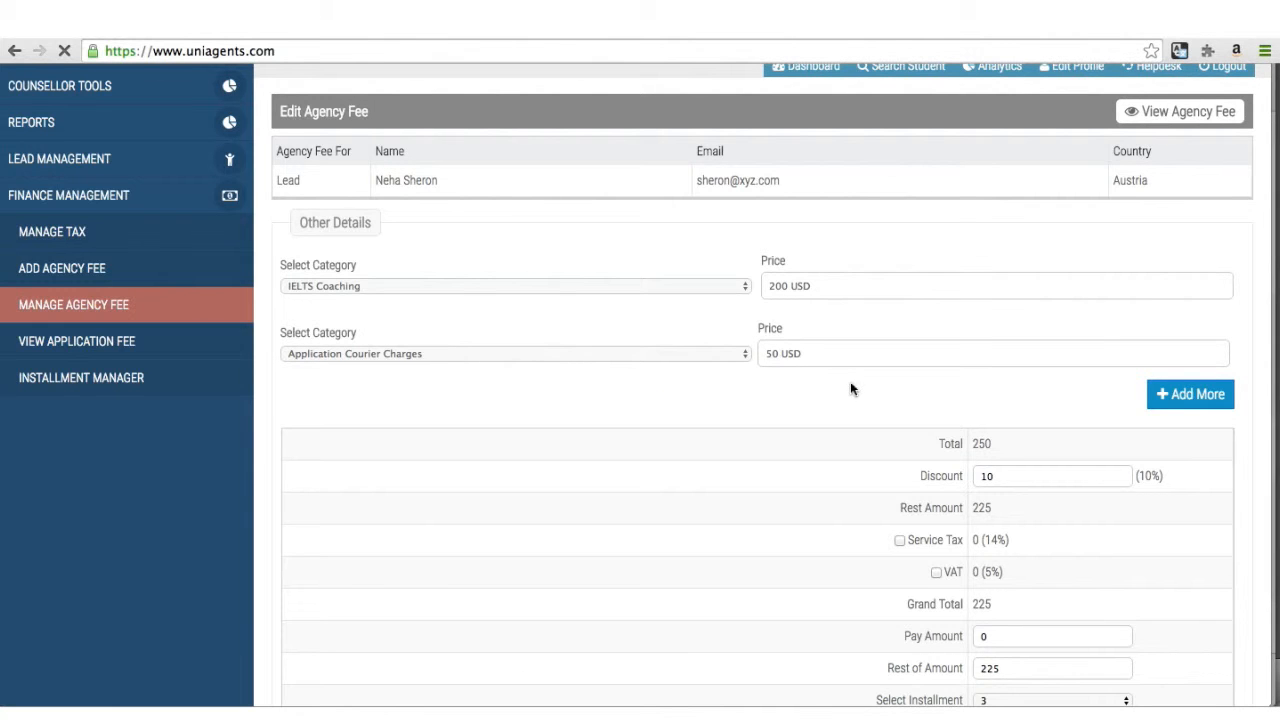
Step: Add Visa Counselling as a third fee category to the agency fee
{"action": "scroll", "coordinate": [849, 389], "scroll_direction": "down", "scroll_amount": 3}
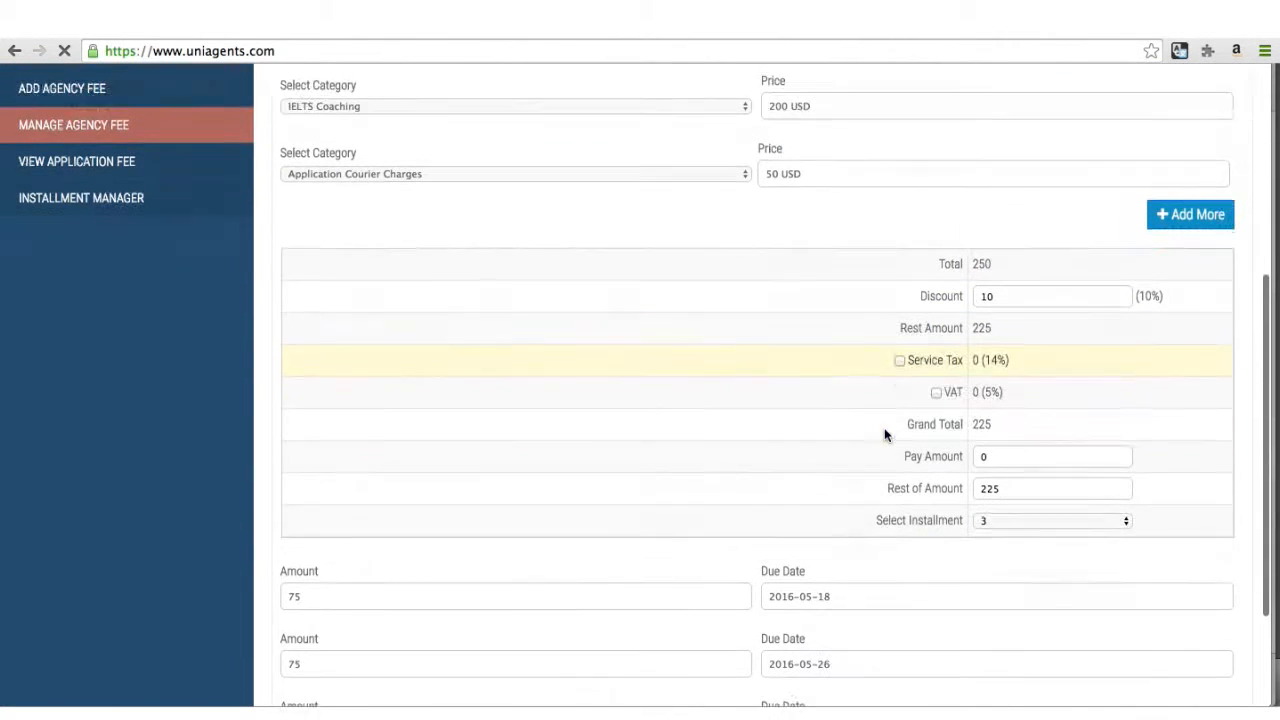
{"action": "scroll", "coordinate": [884, 435], "scroll_direction": "down", "scroll_amount": 2}
{"action": "scroll", "coordinate": [884, 435], "scroll_direction": "up", "scroll_amount": 4}
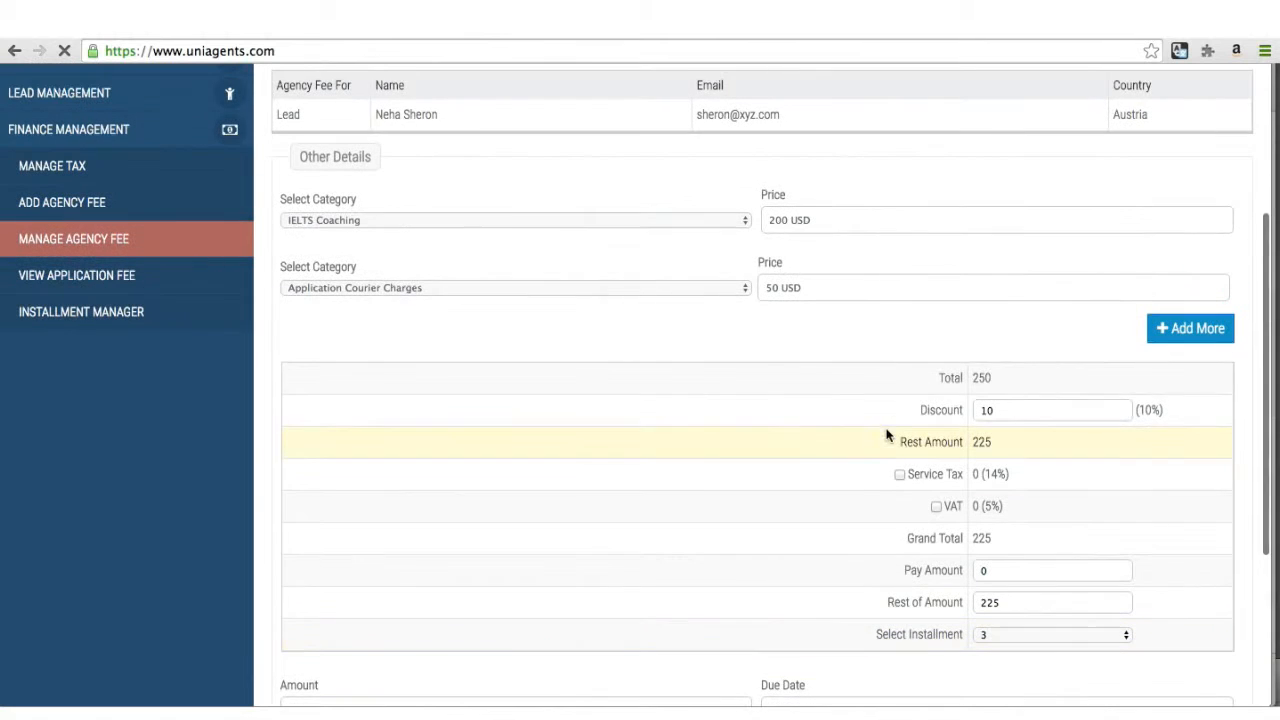
{"action": "left_click", "coordinate": [1182, 336]}
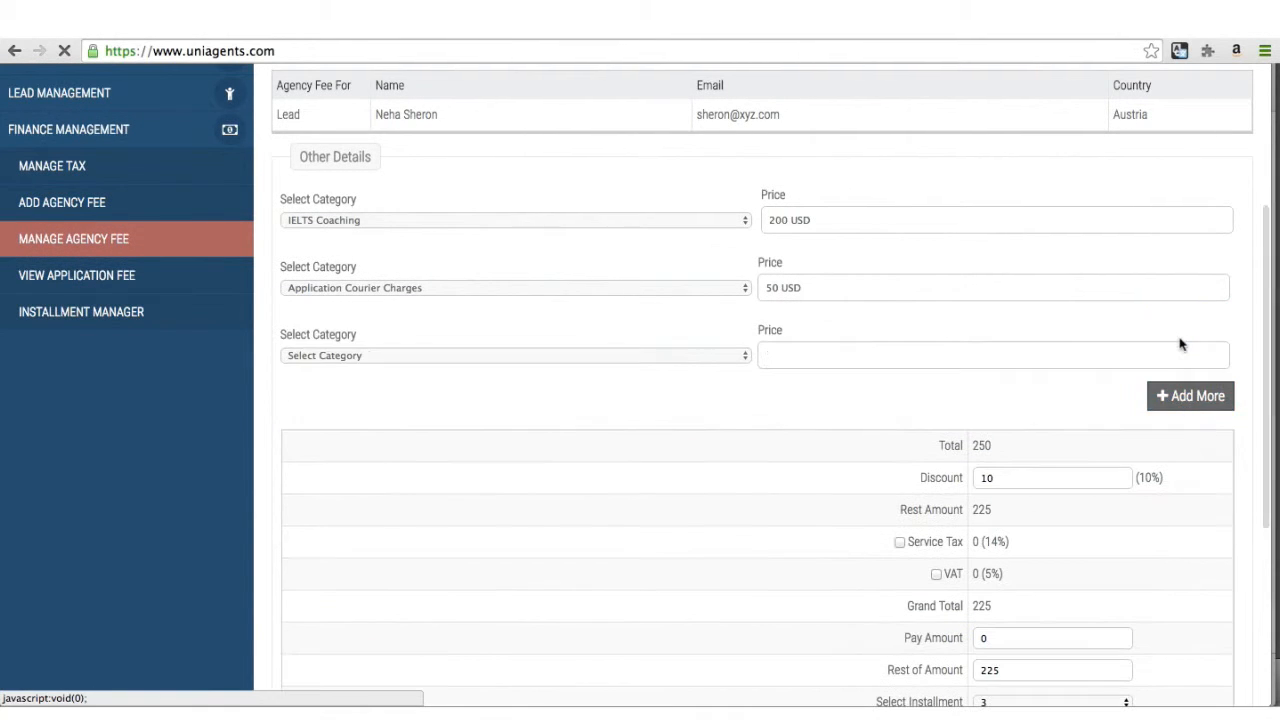
{"action": "left_click", "coordinate": [641, 356]}
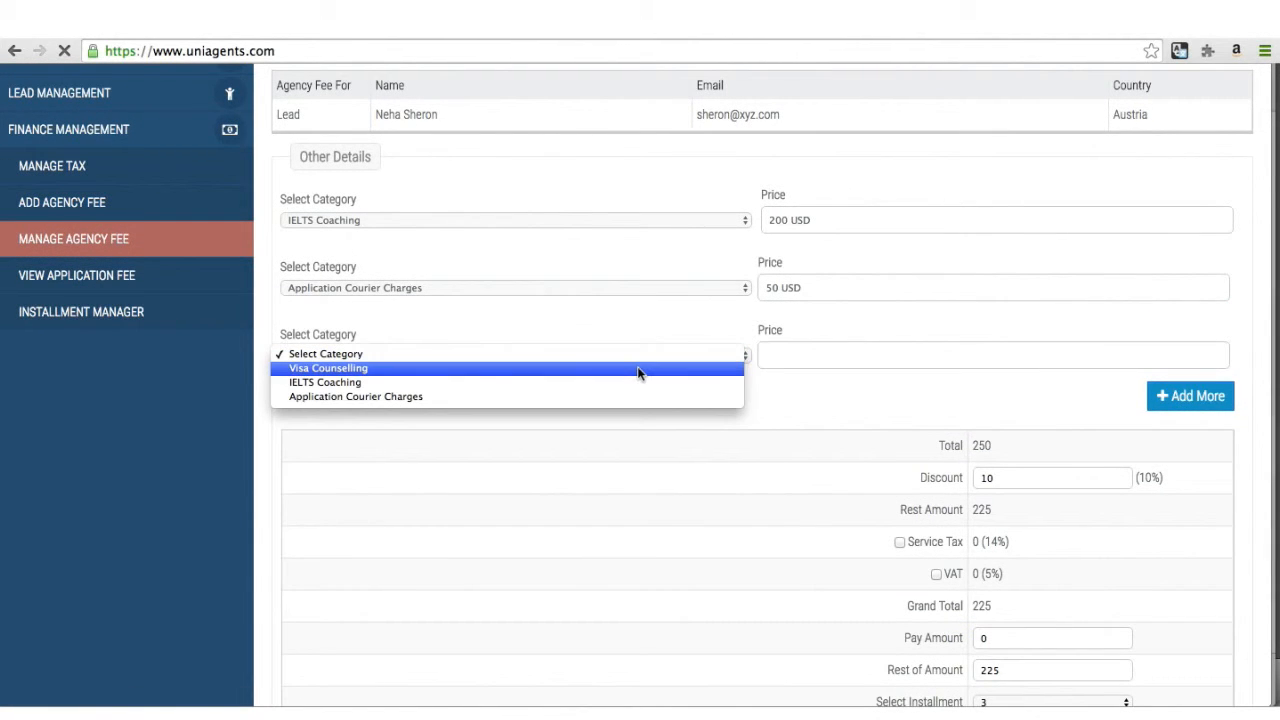
{"action": "left_click", "coordinate": [639, 369]}
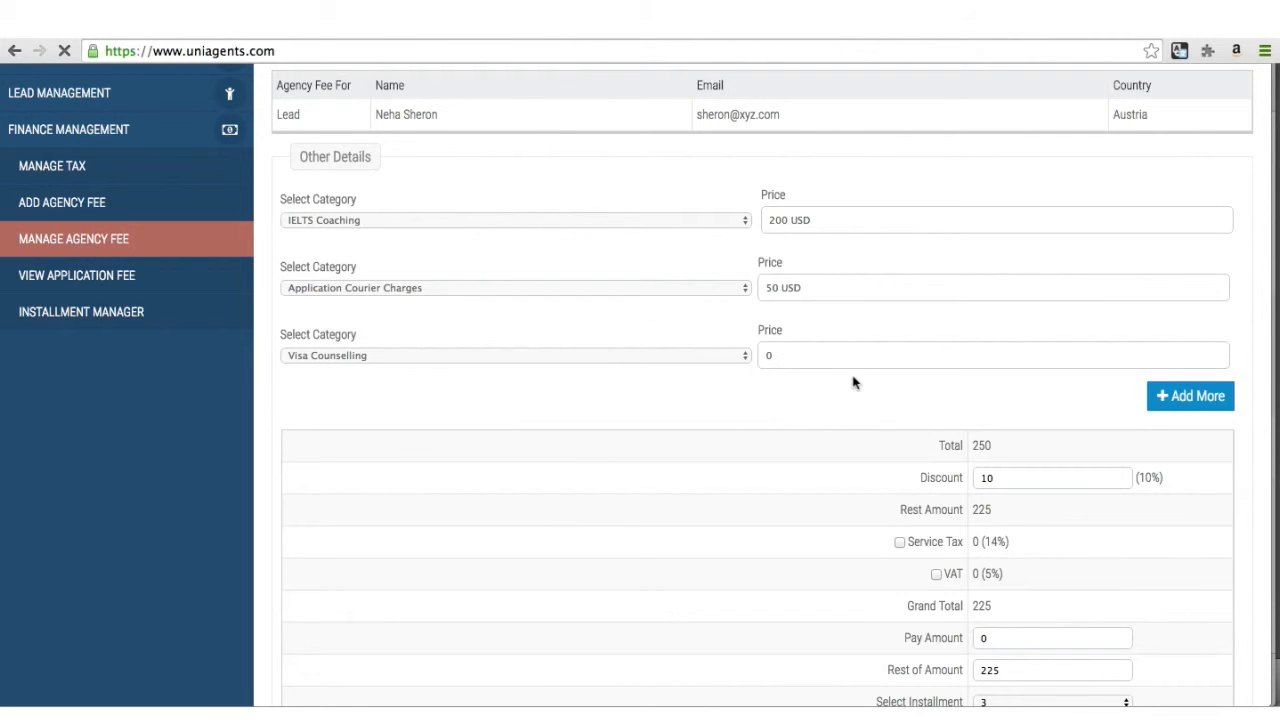
{"action": "scroll", "coordinate": [921, 395], "scroll_direction": "down", "scroll_amount": 5}
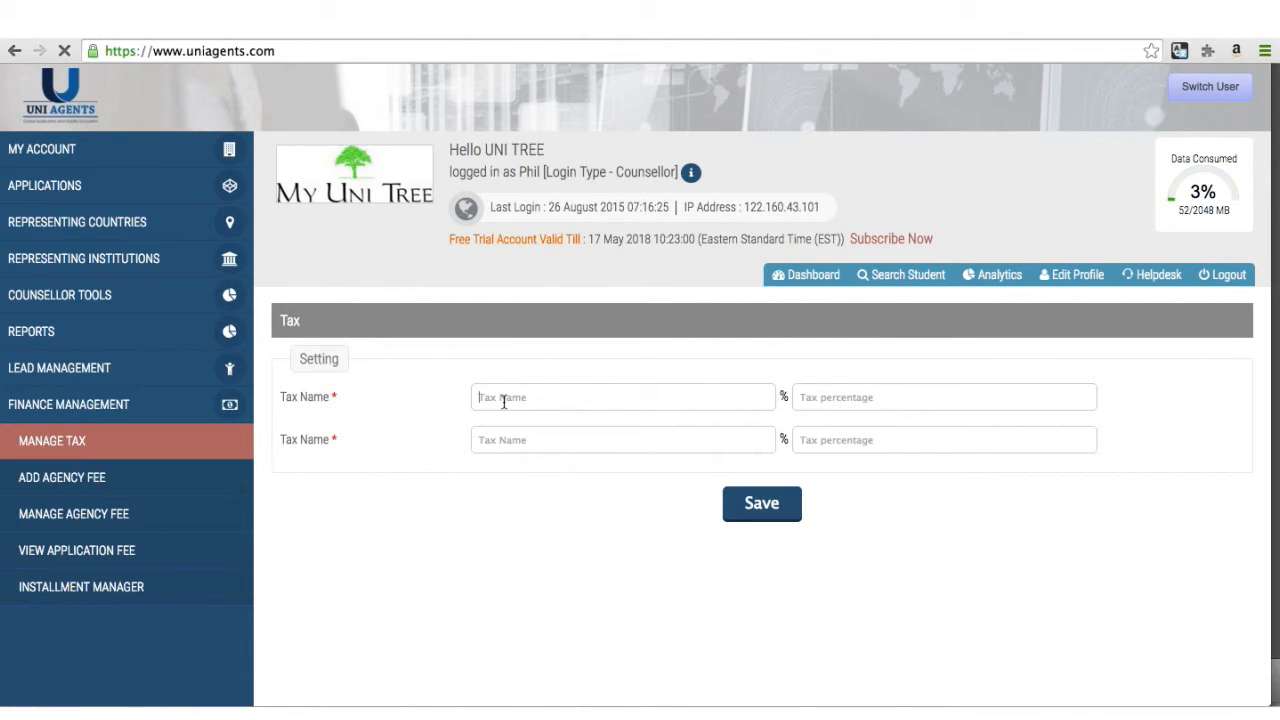
Step: Define Service Tax at 14% and VAT at 5% in the tax settings and save them
{"action": "type", "text": "Service"}
{"action": "type", "text": " Tax"}
{"action": "type", "text": "14"}
{"action": "left_click", "coordinate": [660, 441]}
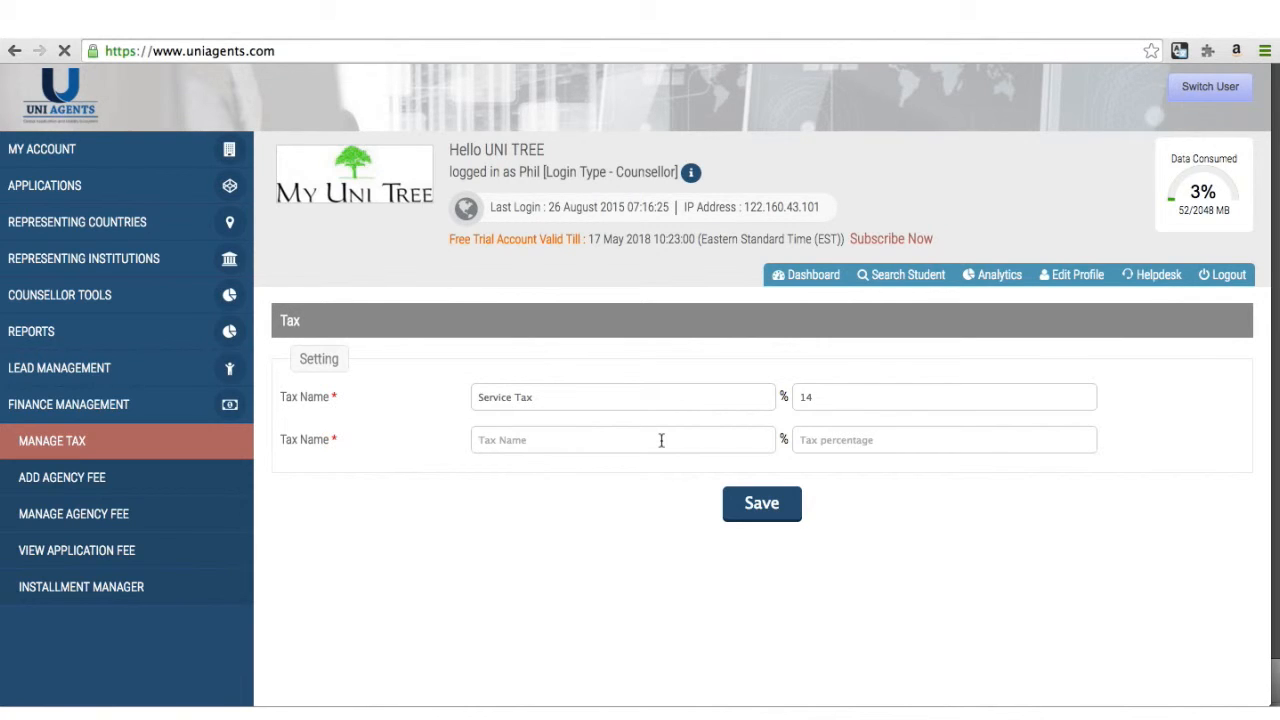
{"action": "type", "text": "VAT"}
{"action": "left_click", "coordinate": [882, 449]}
{"action": "type", "text": "5"}
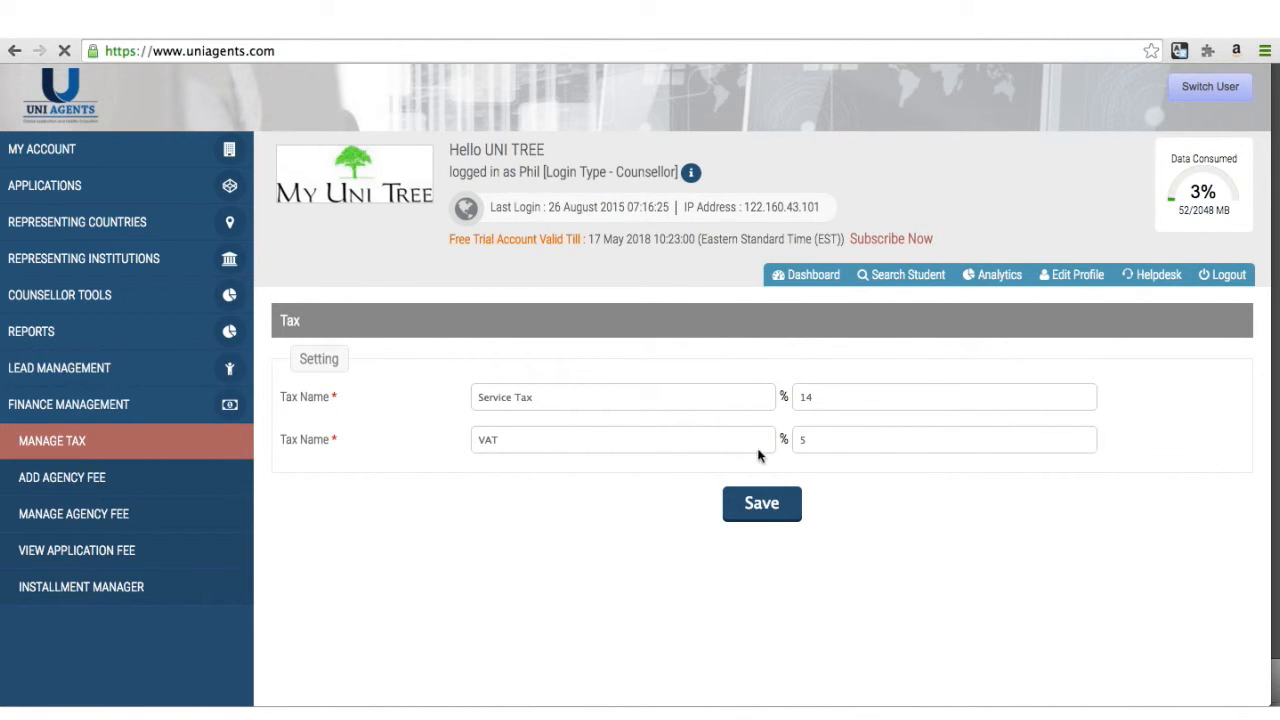
{"action": "left_click", "coordinate": [759, 504]}
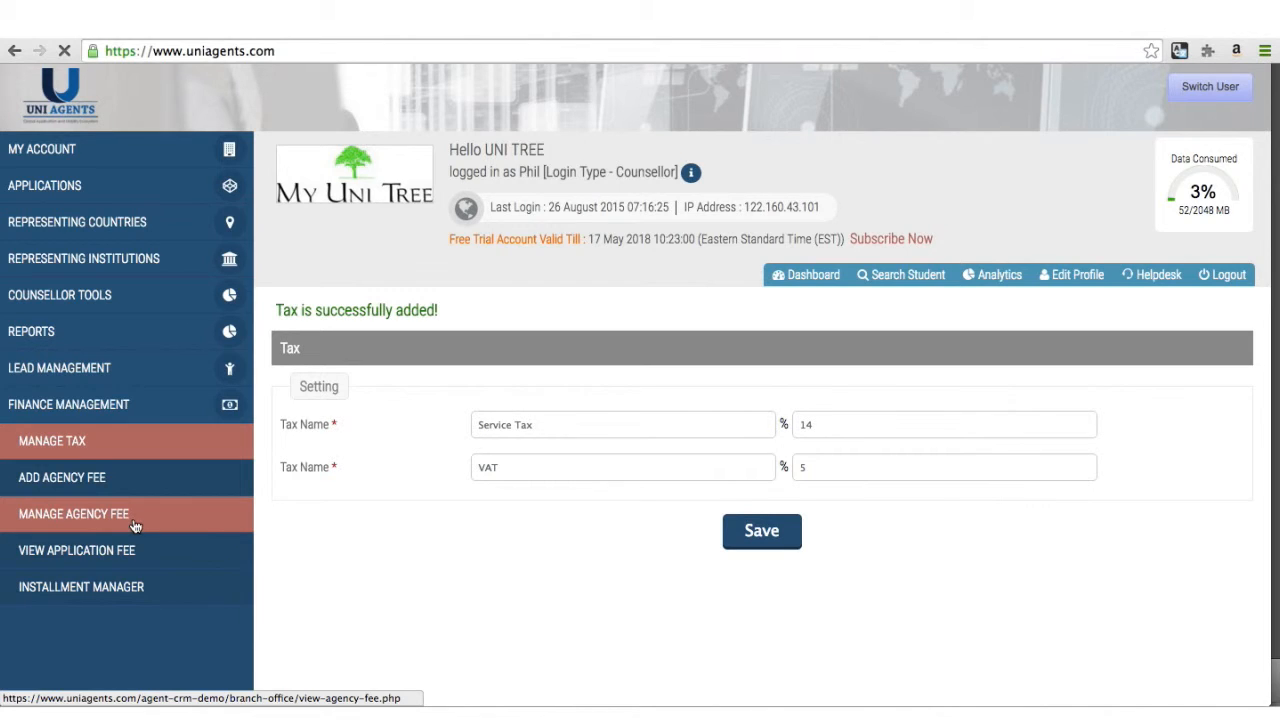
Step: Start a new agency fee for a lead, search by first name, and select the matching lead from Singapore
{"action": "left_click", "coordinate": [95, 492]}
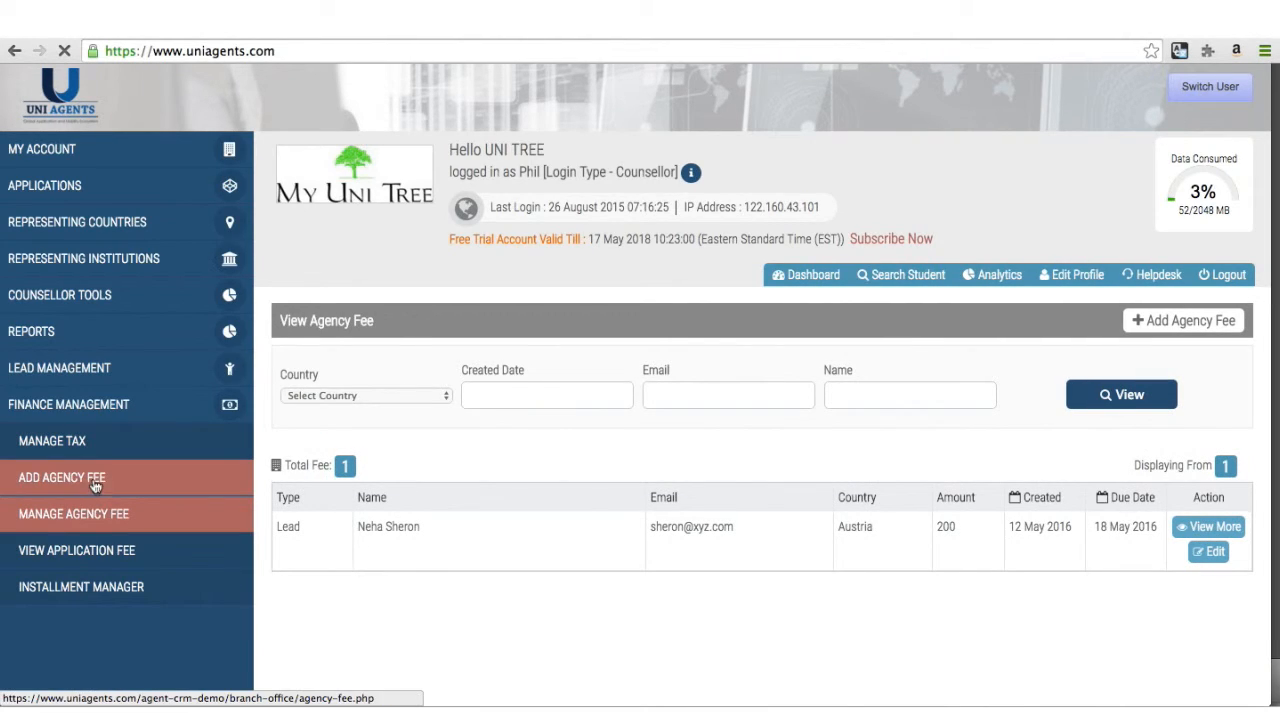
{"action": "left_click", "coordinate": [95, 480]}
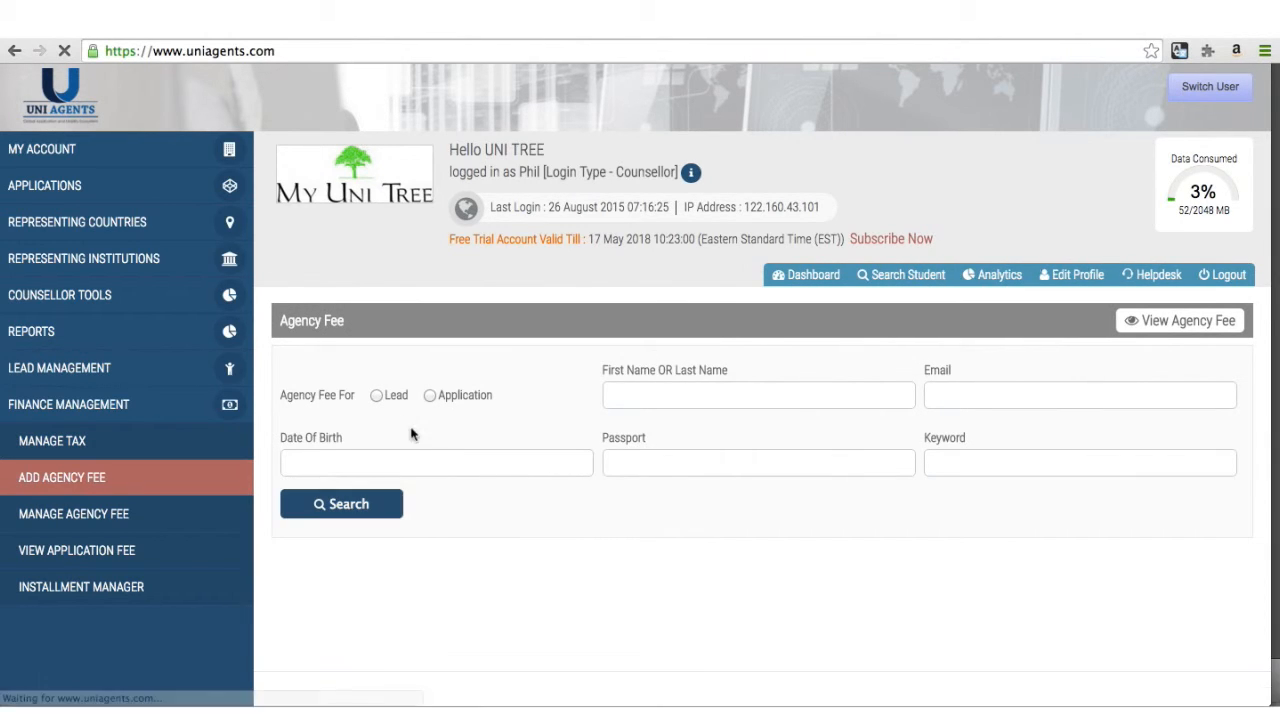
{"action": "left_click", "coordinate": [376, 395]}
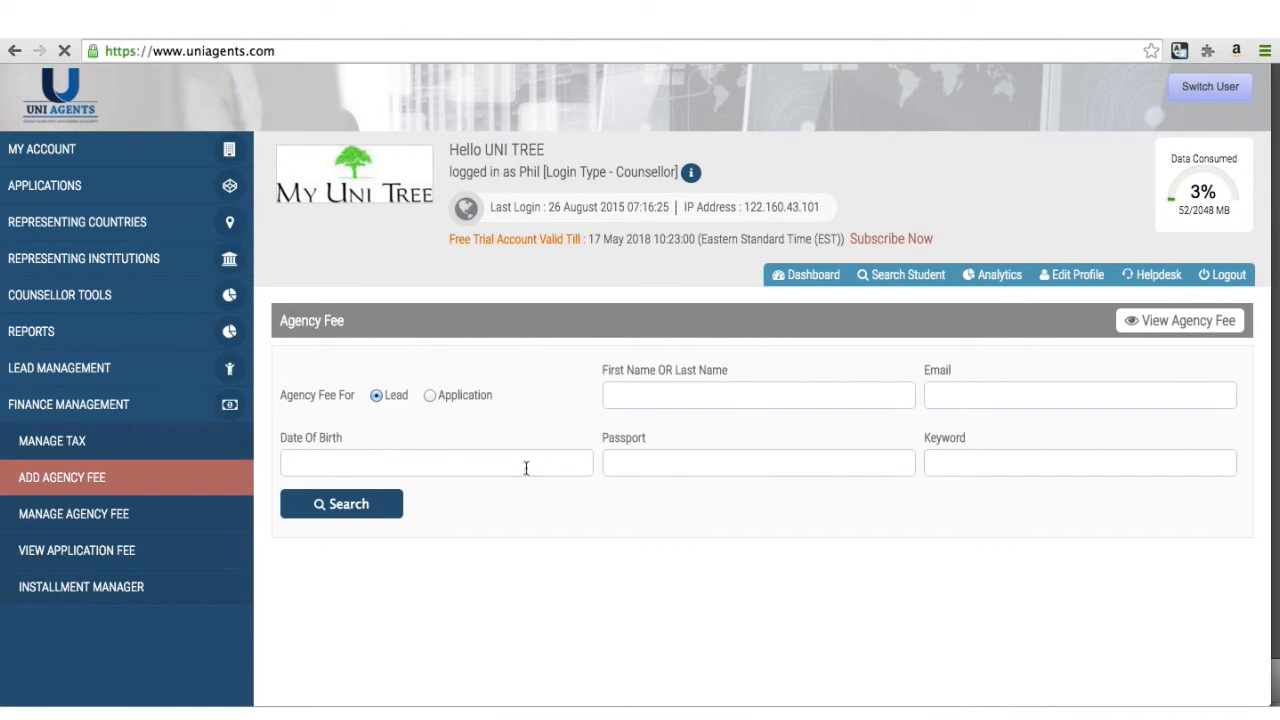
{"action": "left_click", "coordinate": [675, 398]}
{"action": "type", "text": "neha"}
{"action": "left_click", "coordinate": [390, 512]}
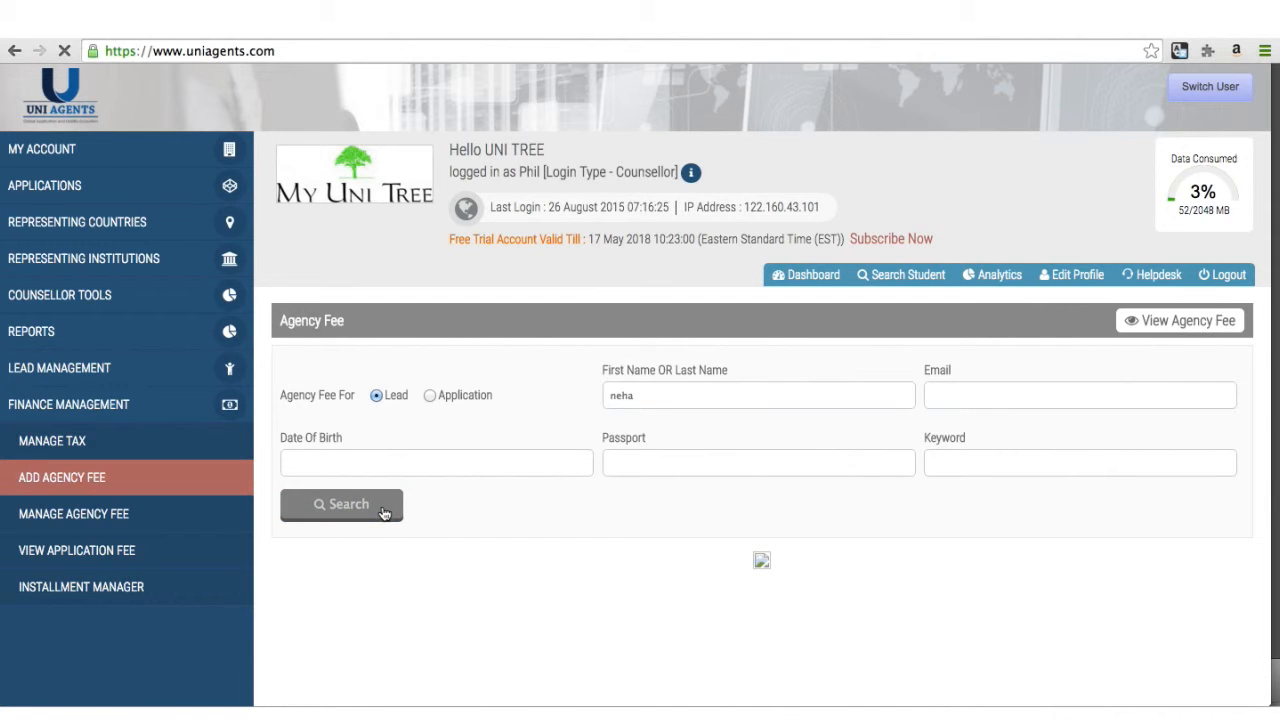
{"action": "left_click", "coordinate": [294, 629]}
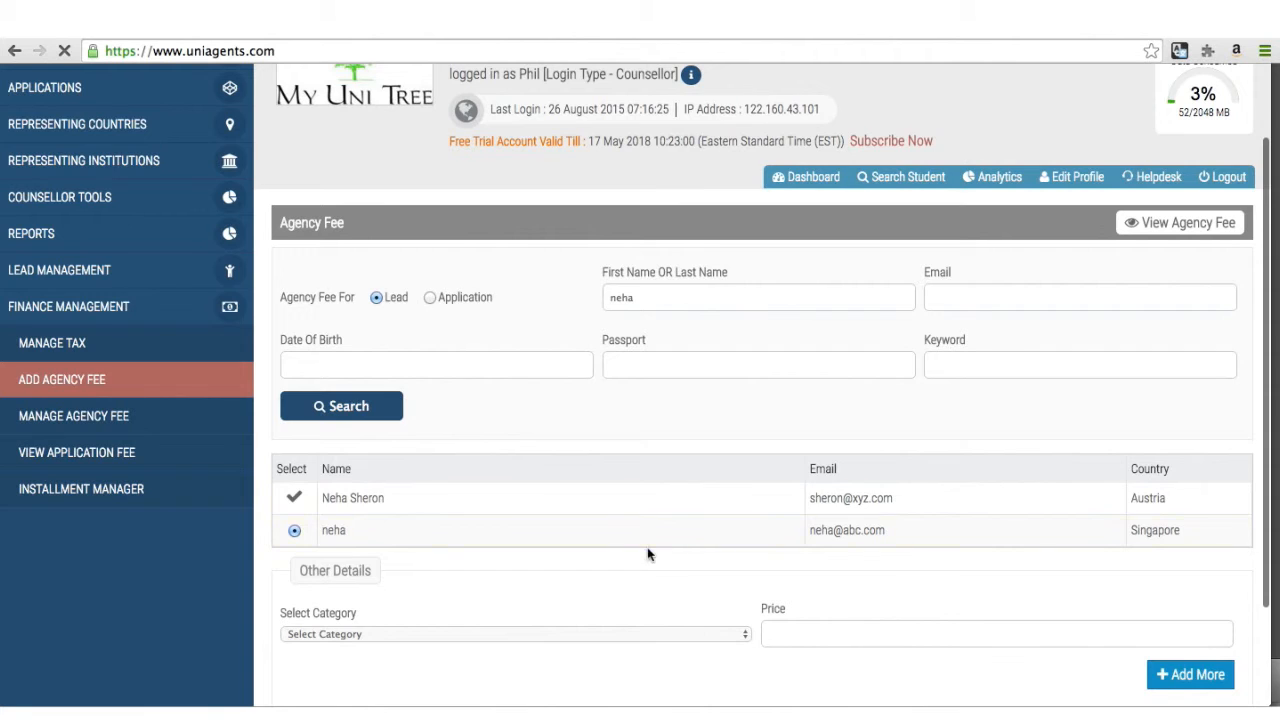
Step: Set the fee category to Visa Counselling, enter a discount of 5, and apply Service Tax
{"action": "scroll", "coordinate": [650, 550], "scroll_direction": "down", "scroll_amount": 2}
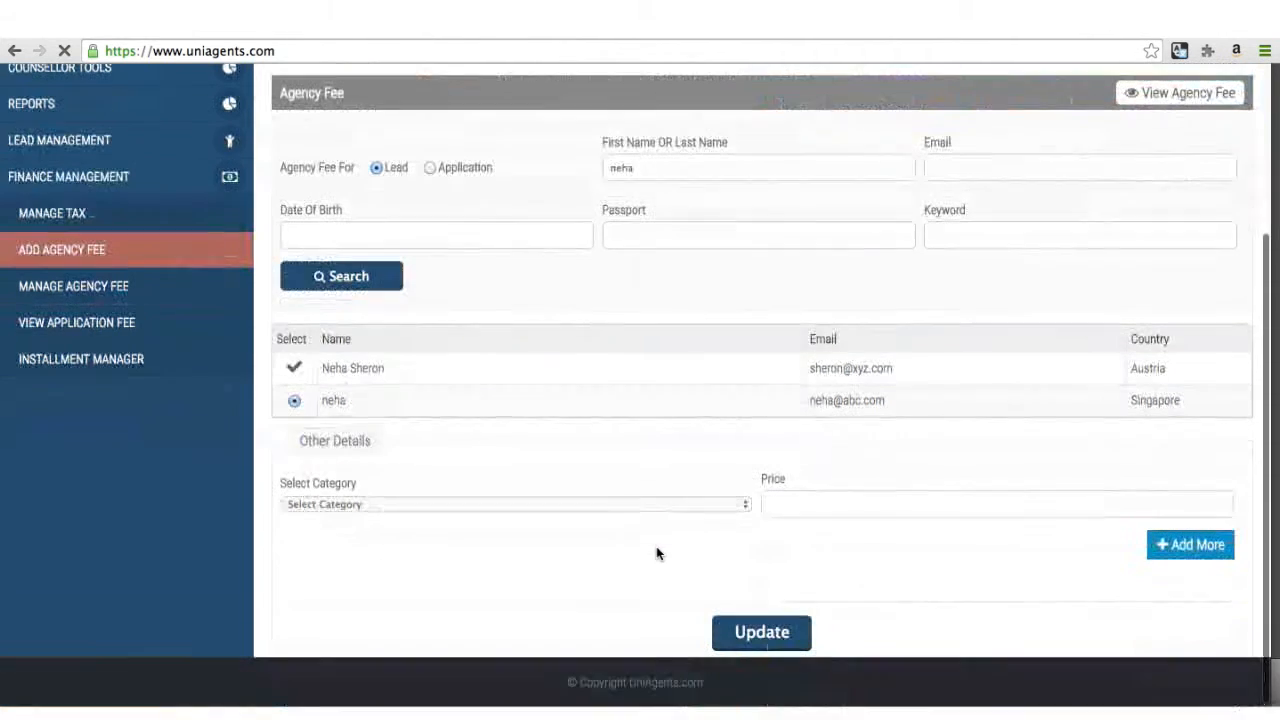
{"action": "left_click", "coordinate": [494, 503]}
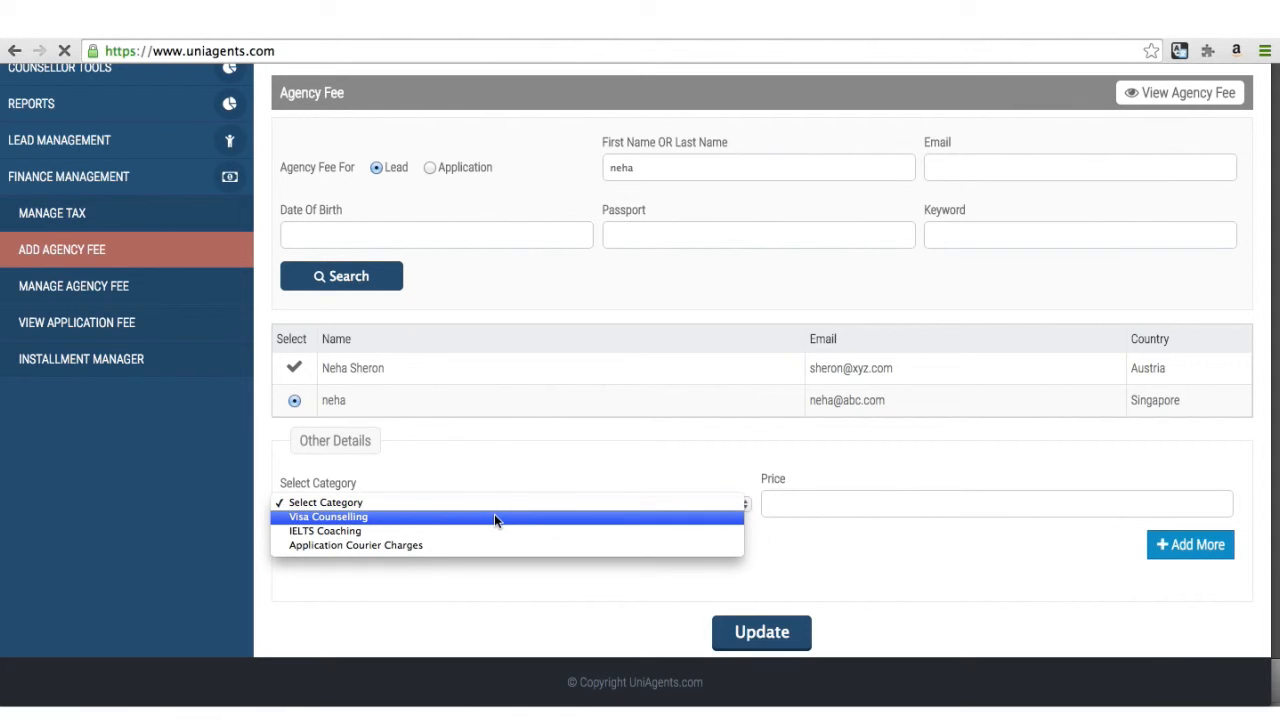
{"action": "left_click", "coordinate": [494, 516]}
{"action": "scroll", "coordinate": [716, 565], "scroll_direction": "down", "scroll_amount": 5}
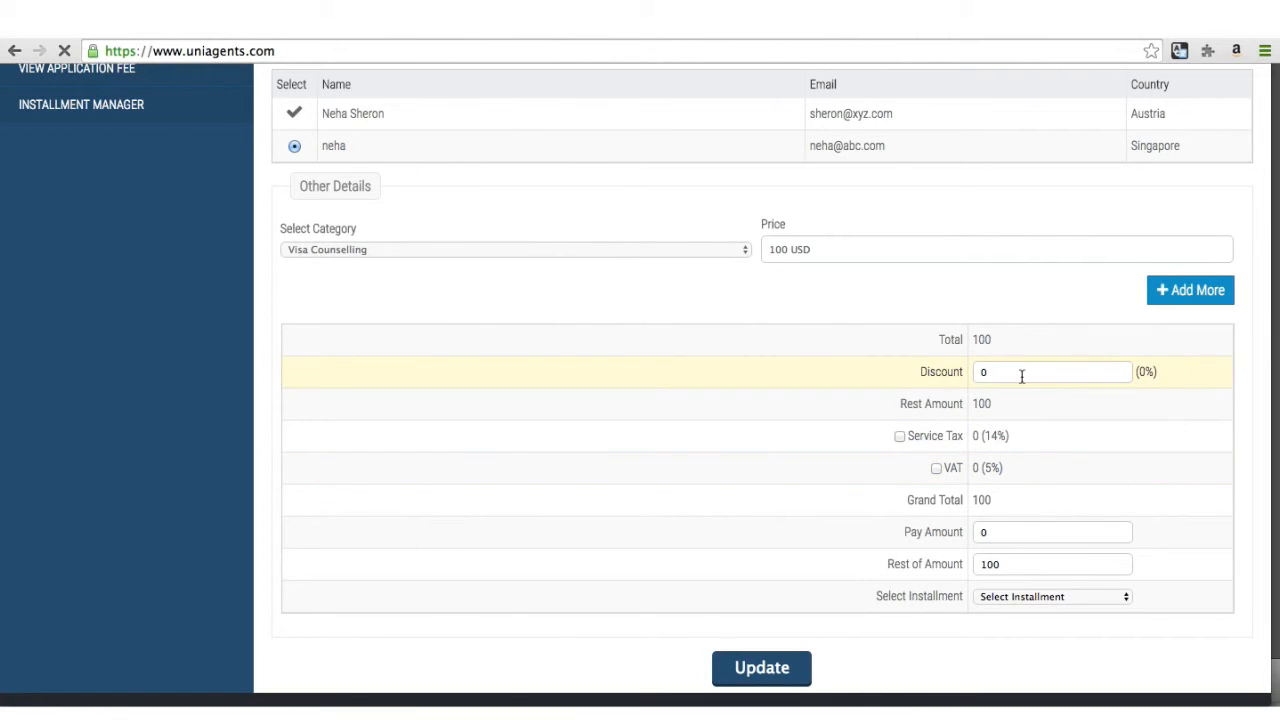
{"action": "key", "text": "BackSpace"}
{"action": "type", "text": "5"}
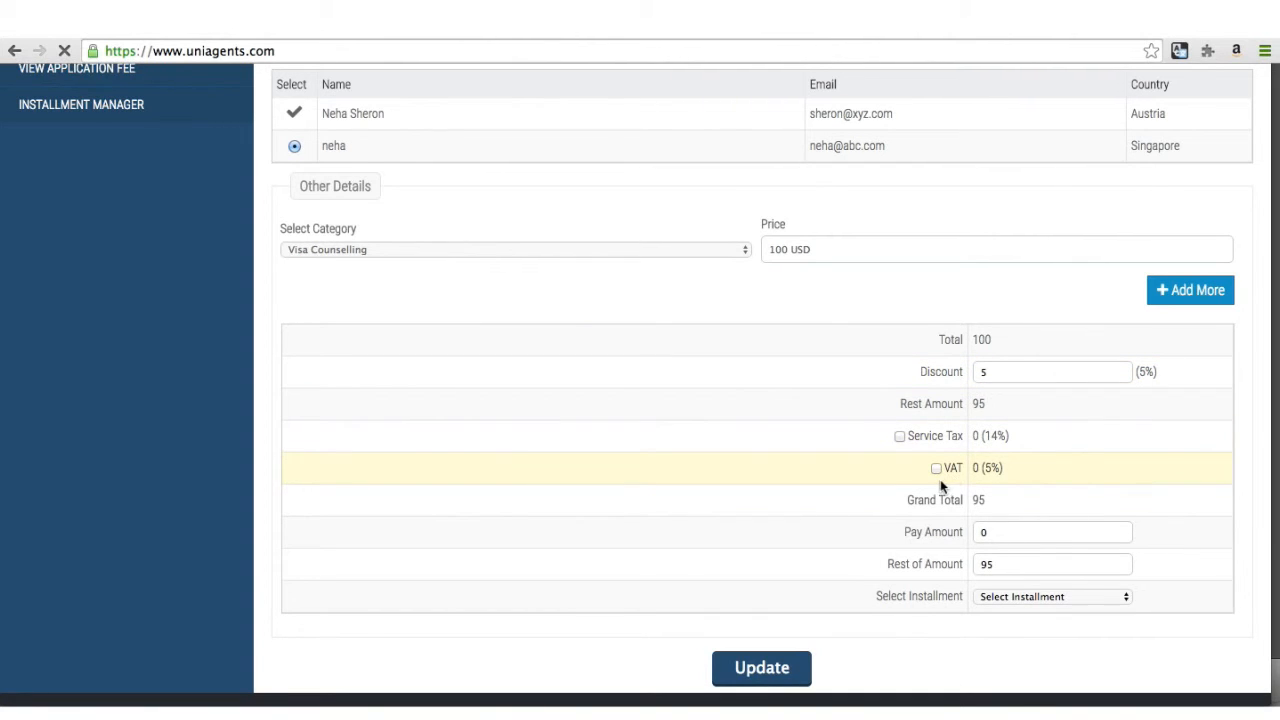
{"action": "left_click", "coordinate": [899, 437]}
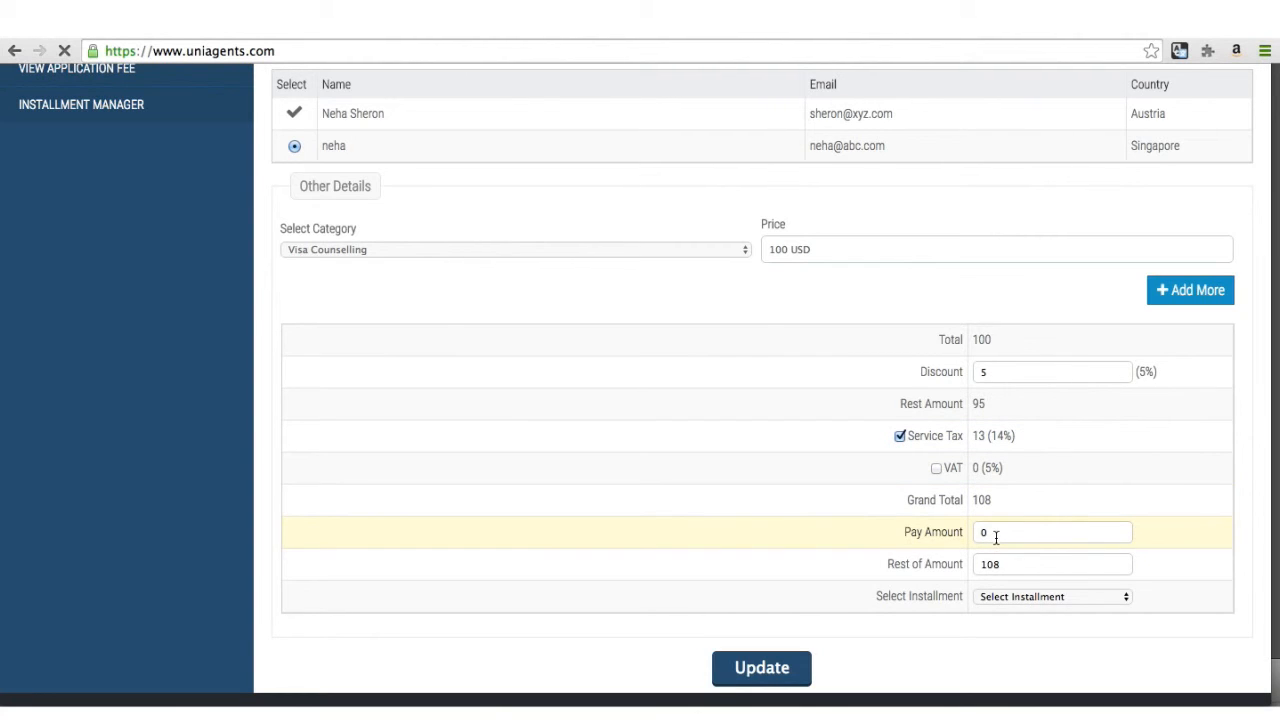
Step: Split the remaining amount into 2 installments of 54 each and look back over the fee form
{"action": "left_click", "coordinate": [1034, 596]}
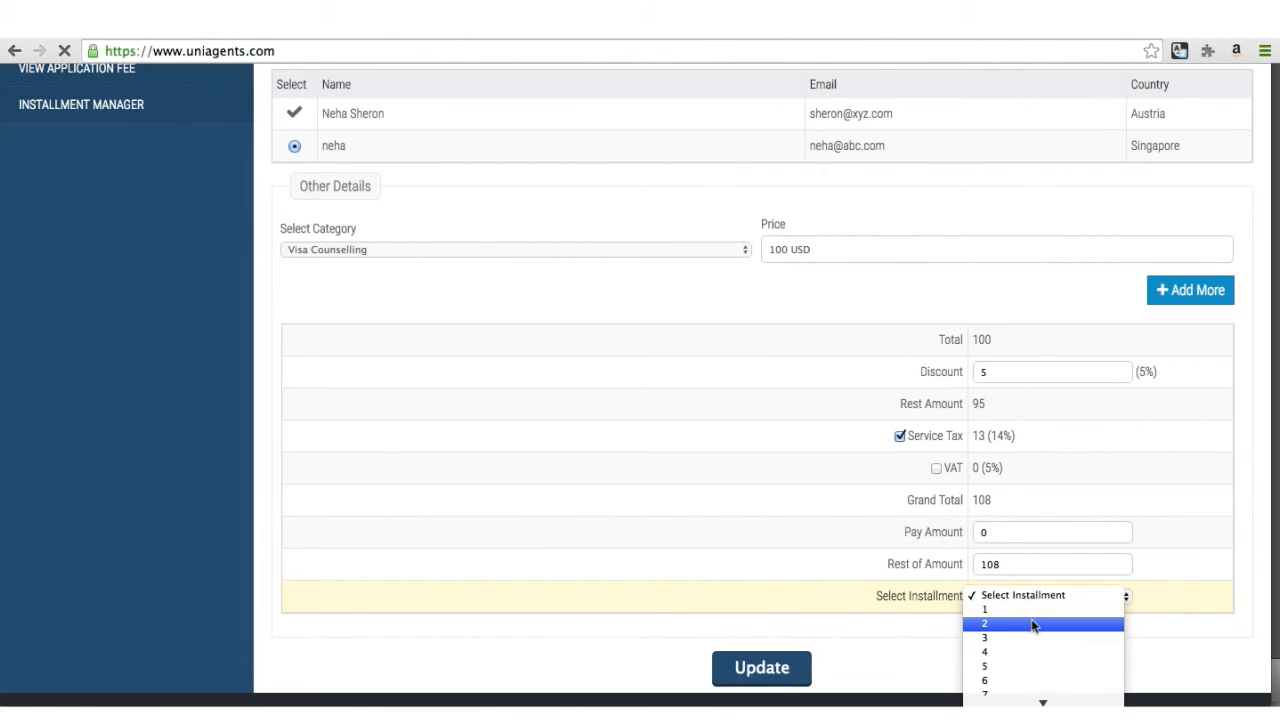
{"action": "left_click", "coordinate": [1034, 626]}
{"action": "scroll", "coordinate": [1032, 623], "scroll_direction": "down", "scroll_amount": 3}
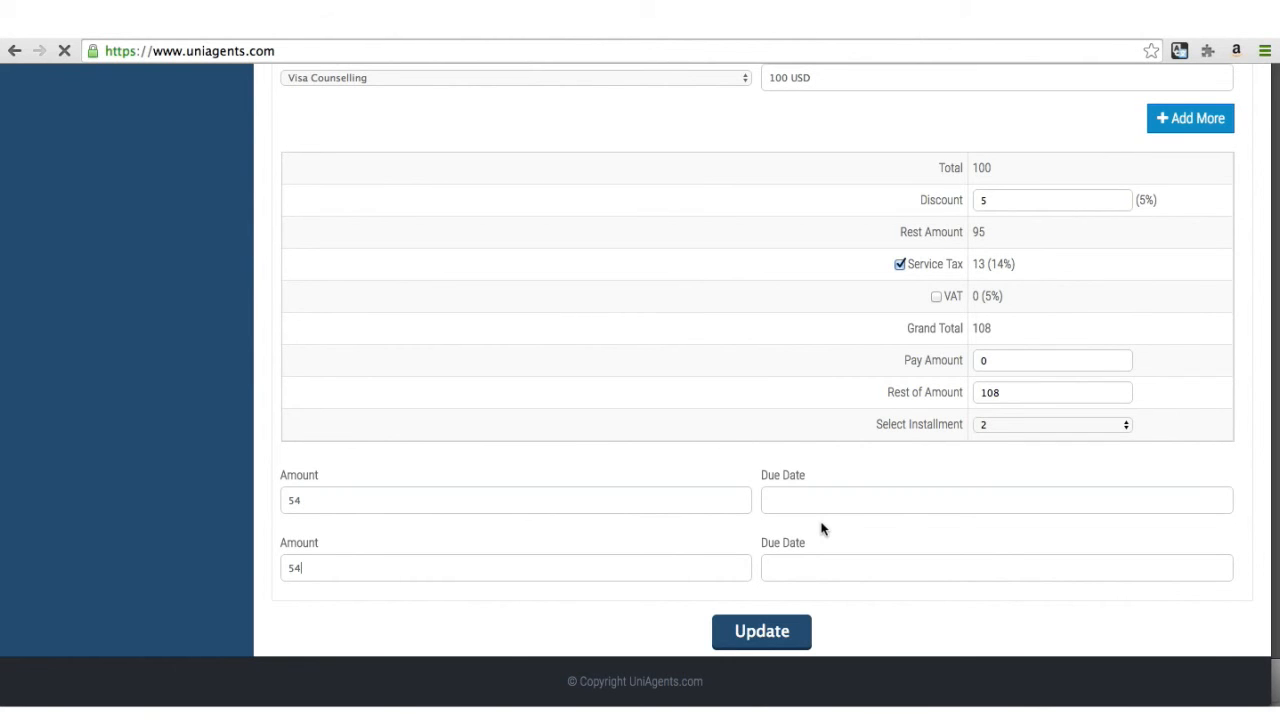
{"action": "scroll", "coordinate": [822, 529], "scroll_direction": "up", "scroll_amount": 3}
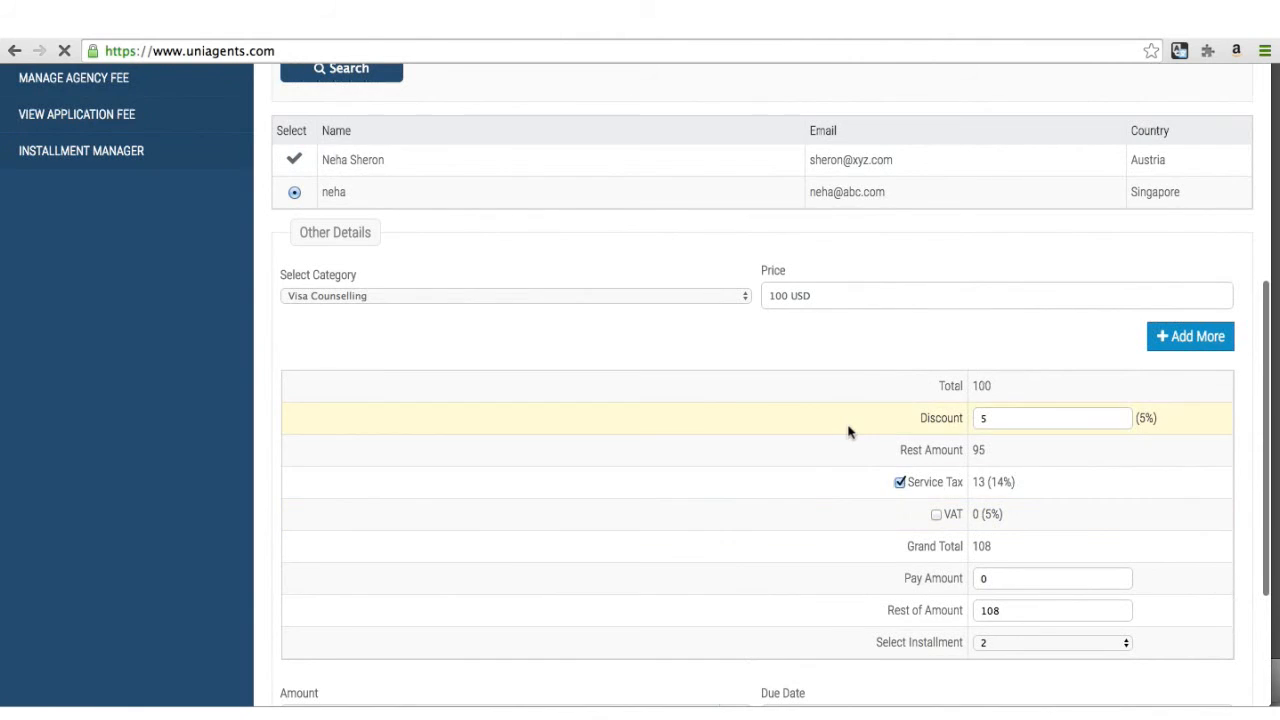
{"action": "scroll", "coordinate": [849, 430], "scroll_direction": "up", "scroll_amount": 3}
{"action": "scroll", "coordinate": [849, 431], "scroll_direction": "up", "scroll_amount": 3}
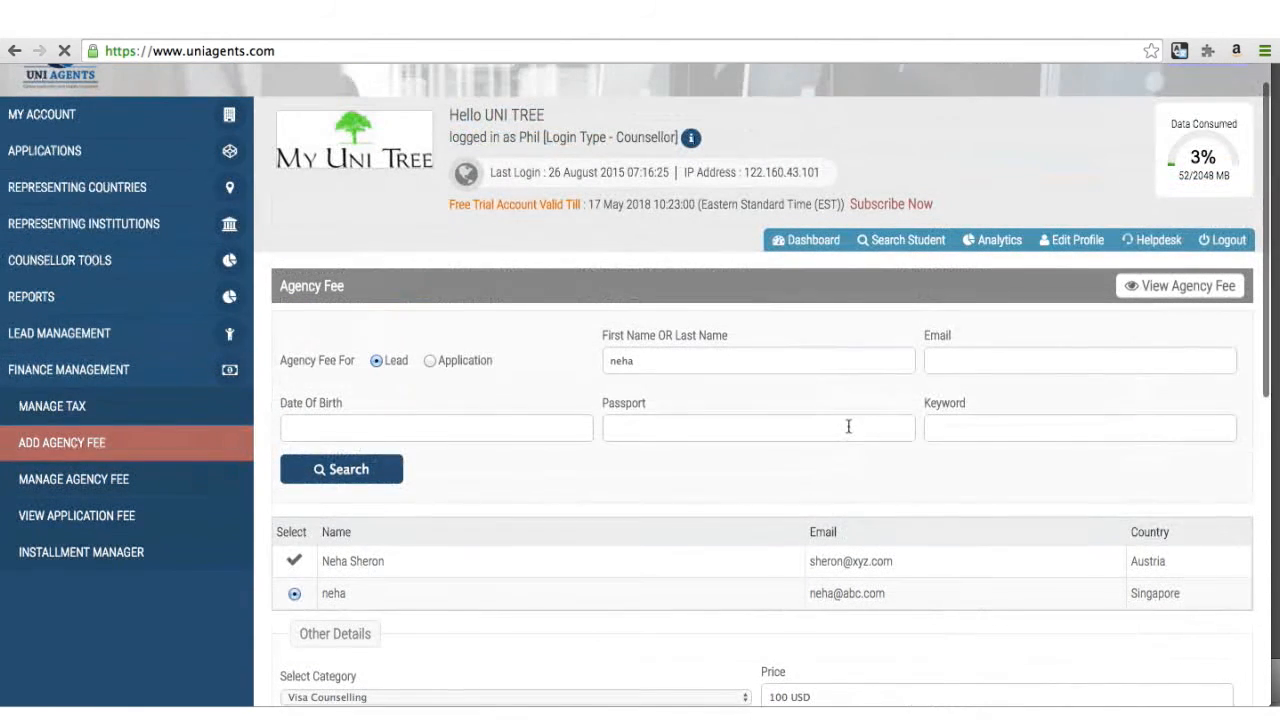